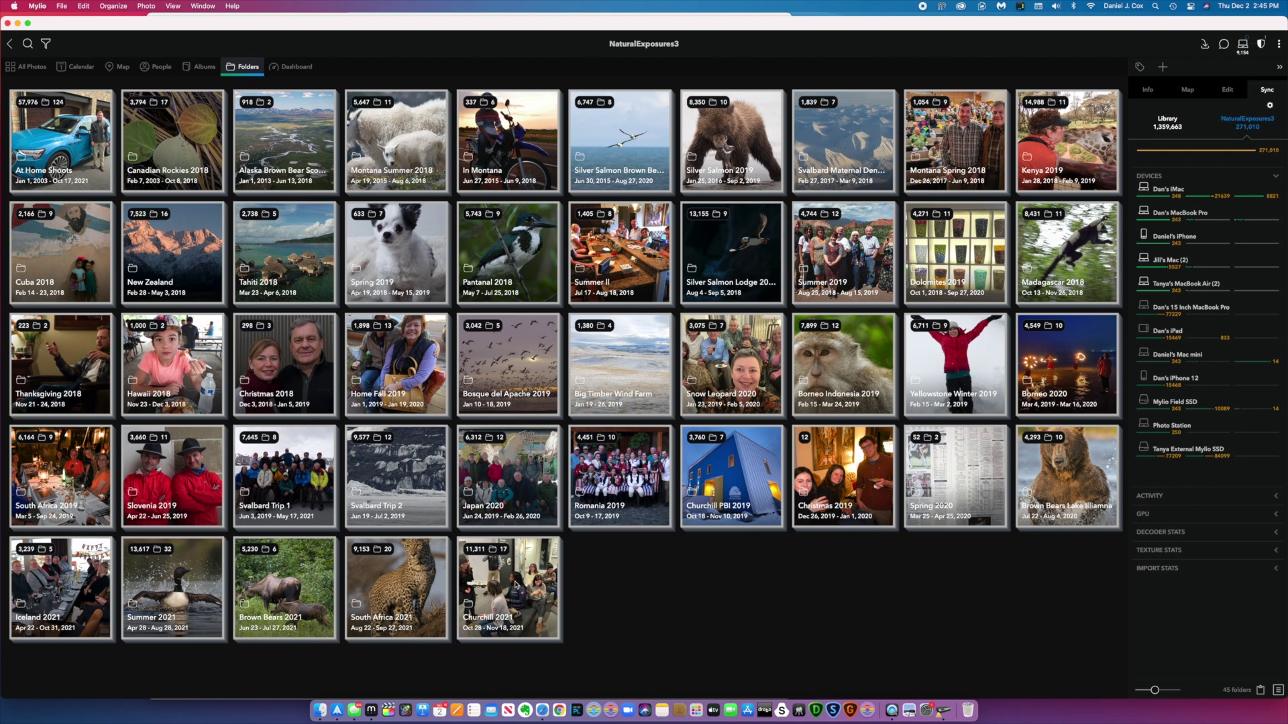
- Open the South Africa 2021 folder and browse its 2021-09-15 photos
left_click(416, 584)
double_click(416, 585)
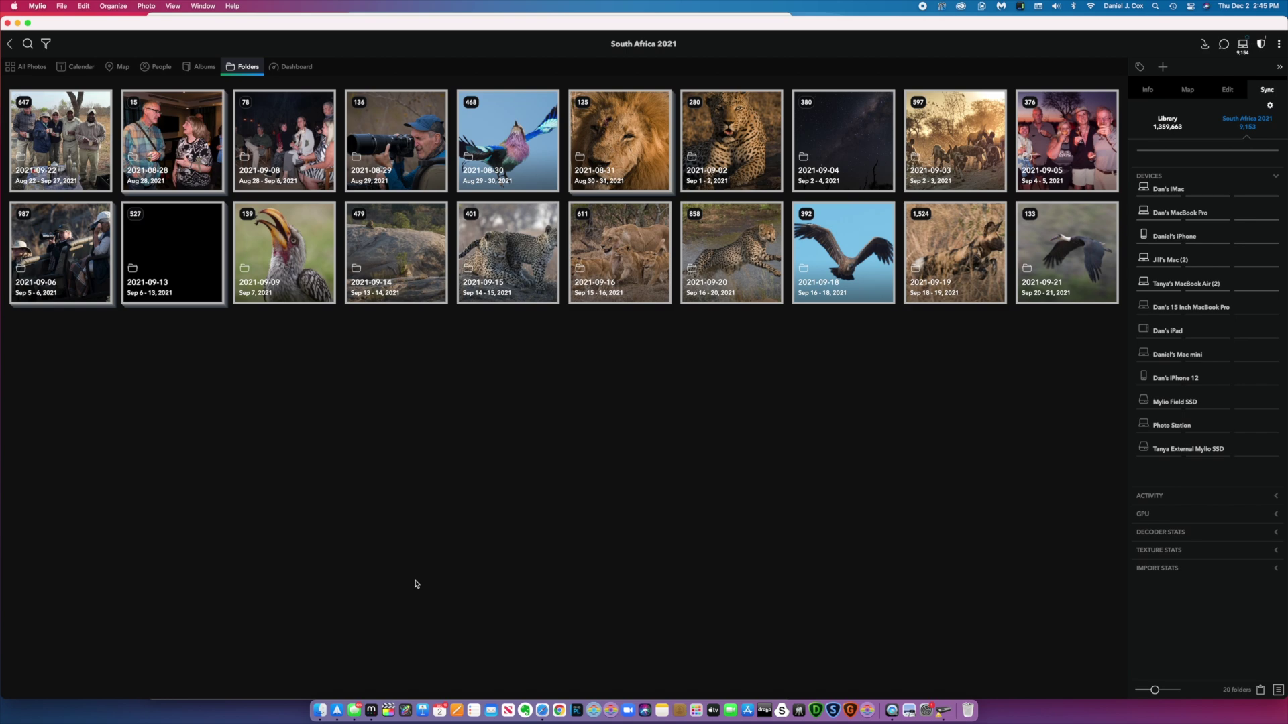
left_click(504, 259)
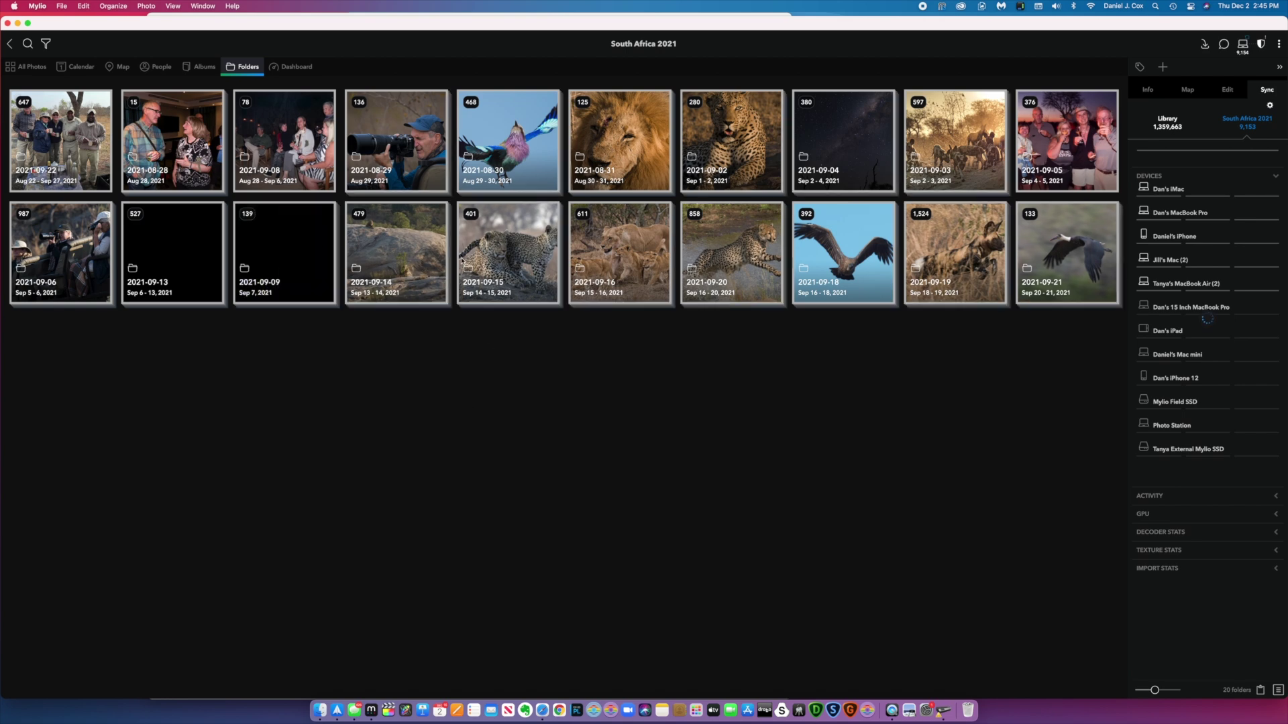
double_click(504, 259)
scroll(565, 453, "down", 2)
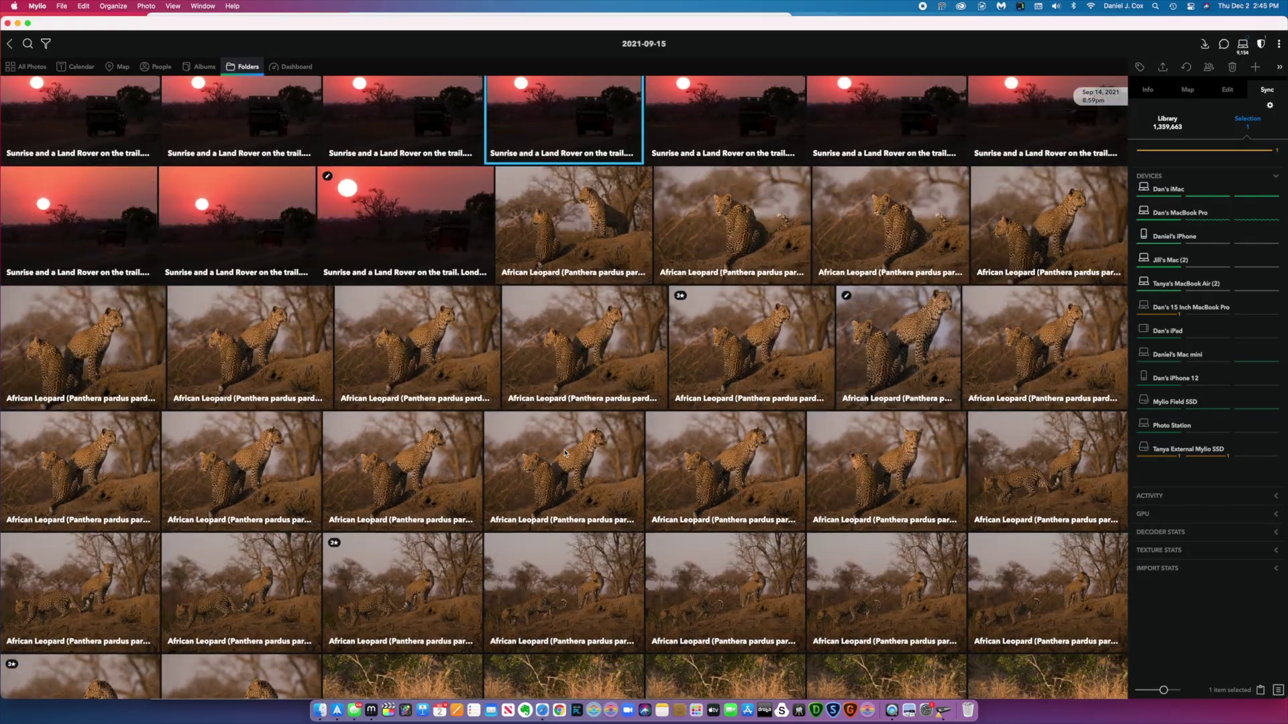
scroll(565, 454, "down", 15)
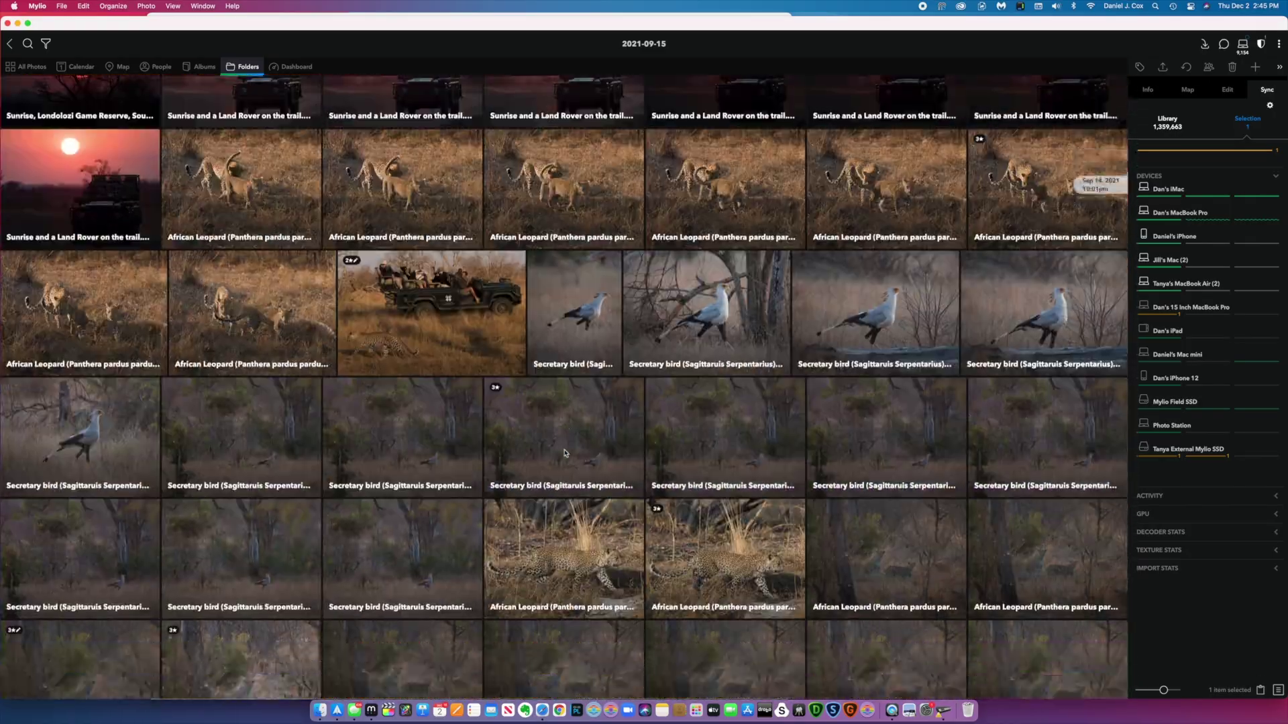
scroll(565, 454, "down", 15)
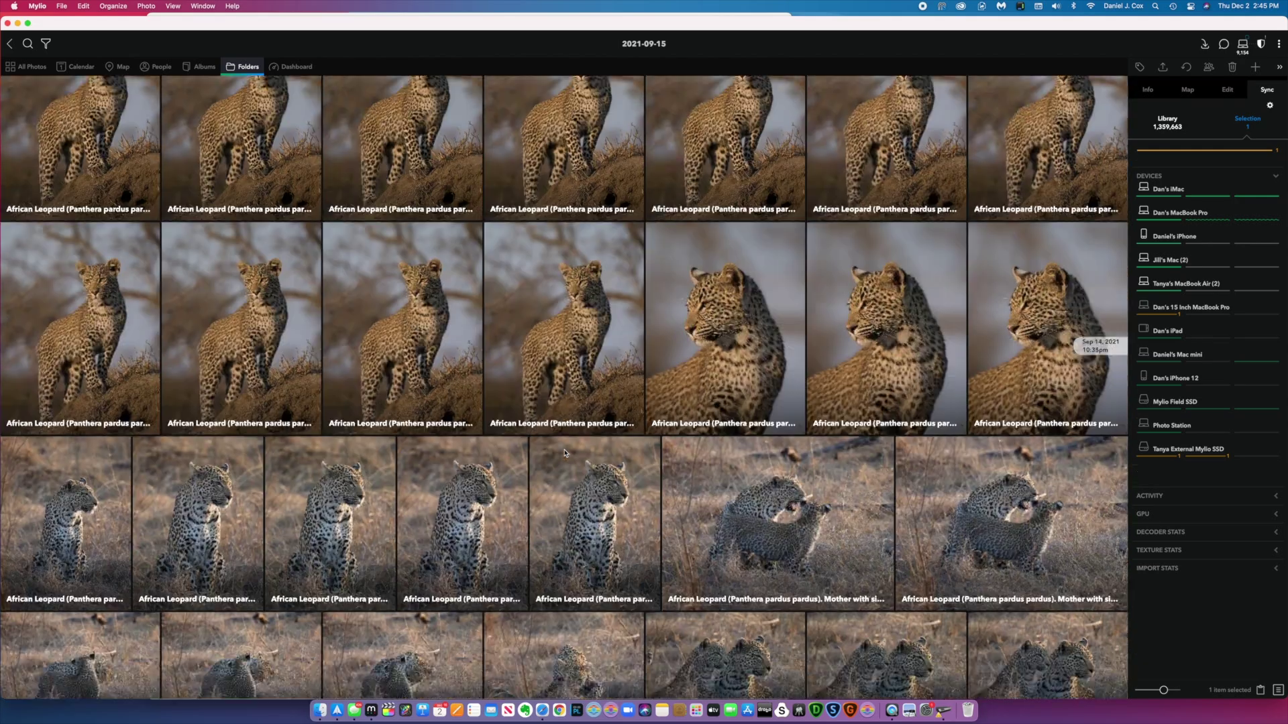
scroll(564, 454, "down", 10)
scroll(565, 453, "down", 5)
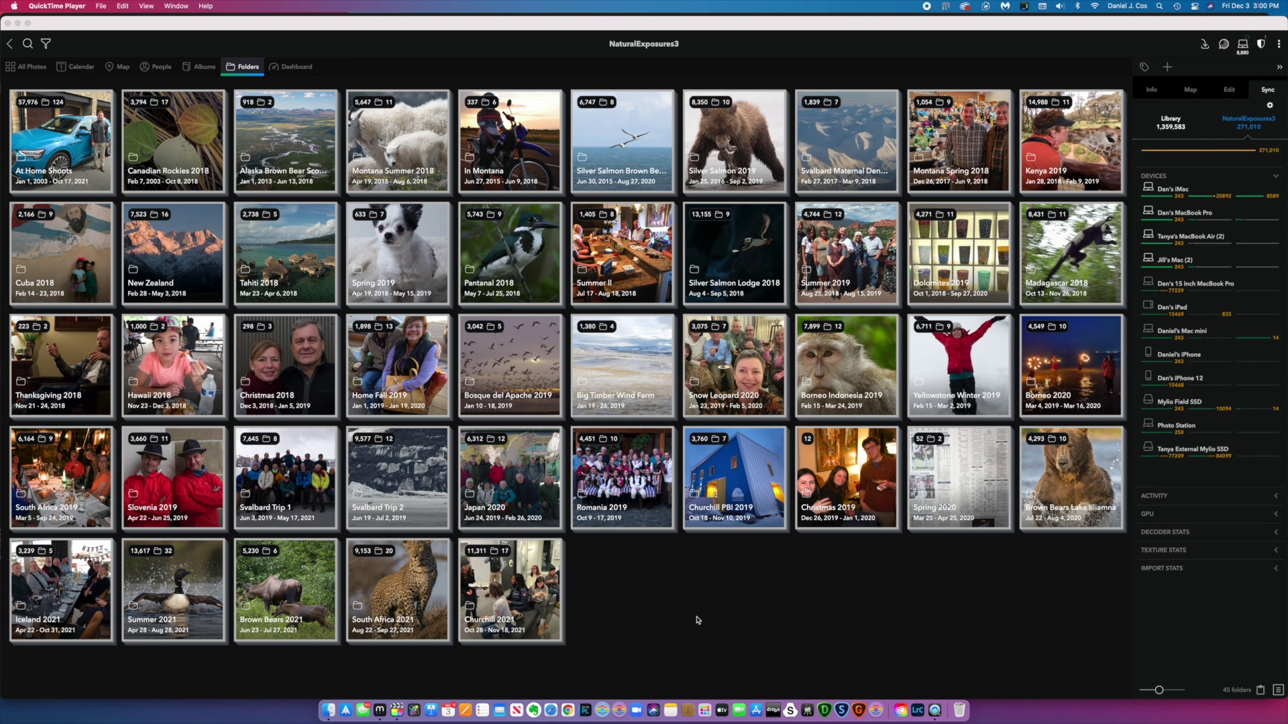
- Back in Mylio, open Churchill 2021 and browse the 2021-11-04 aurora photos
left_click(529, 610)
left_click(529, 611)
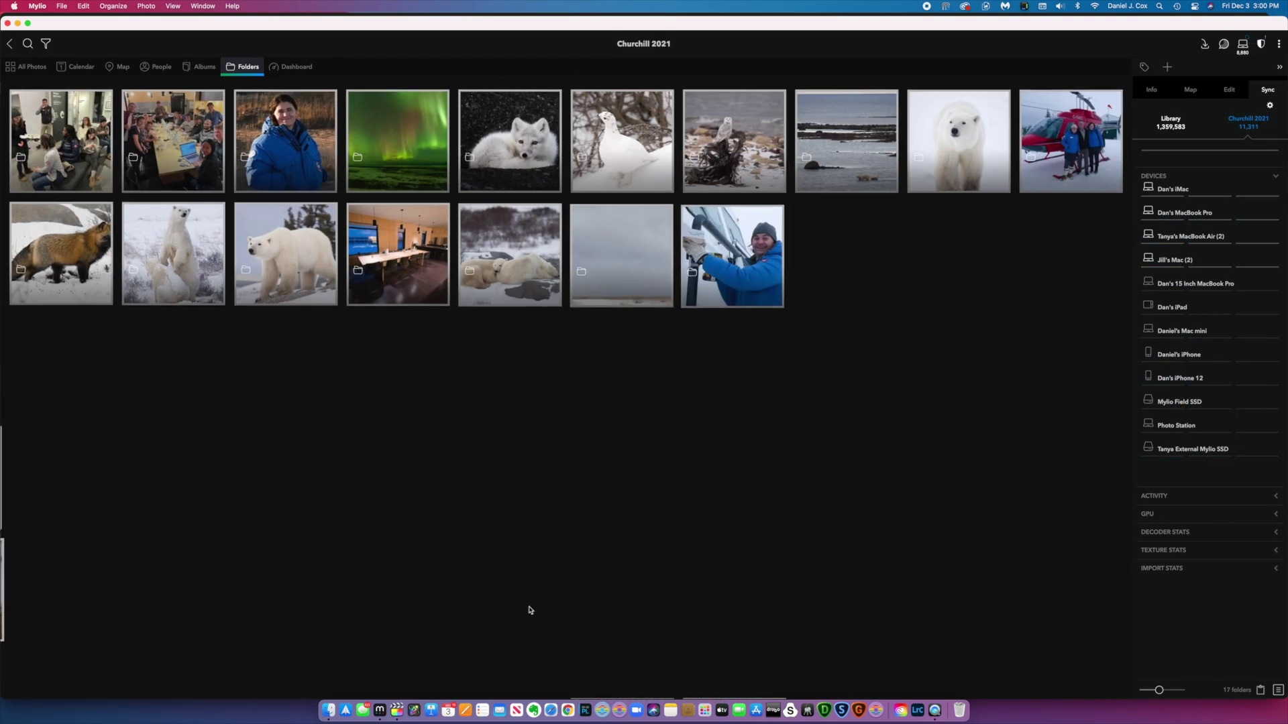
left_click(422, 149)
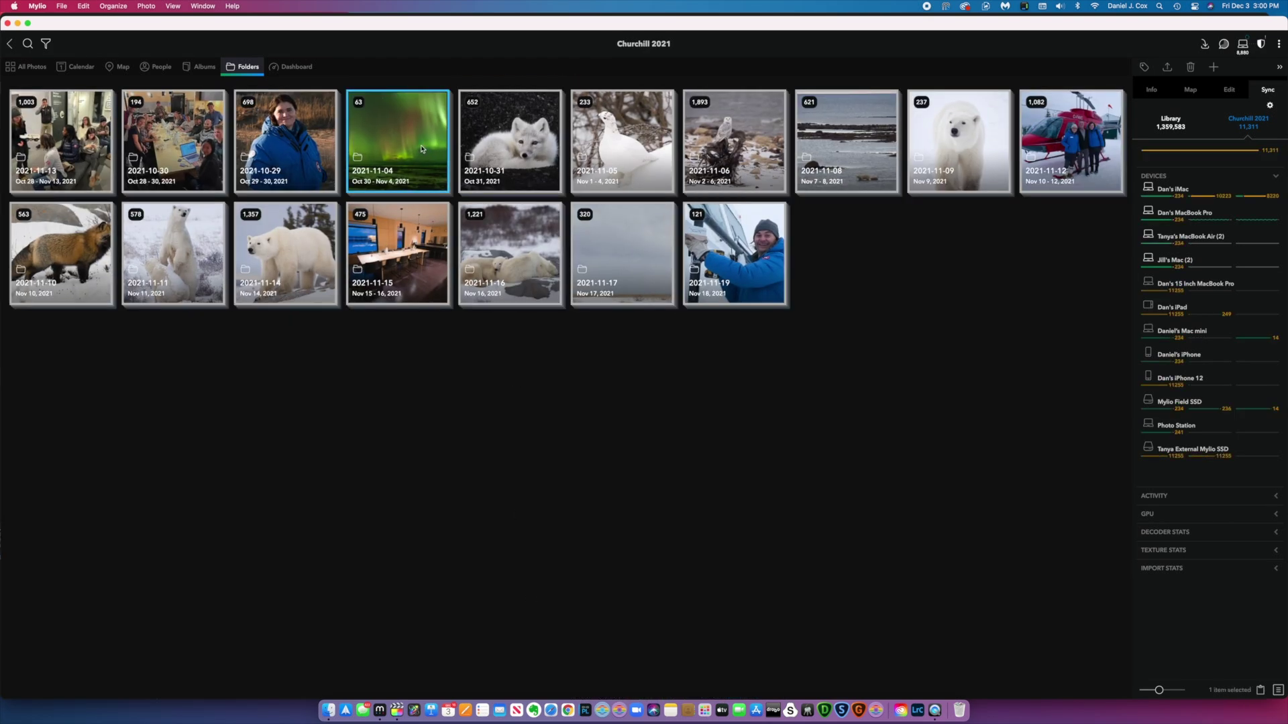
double_click(422, 149)
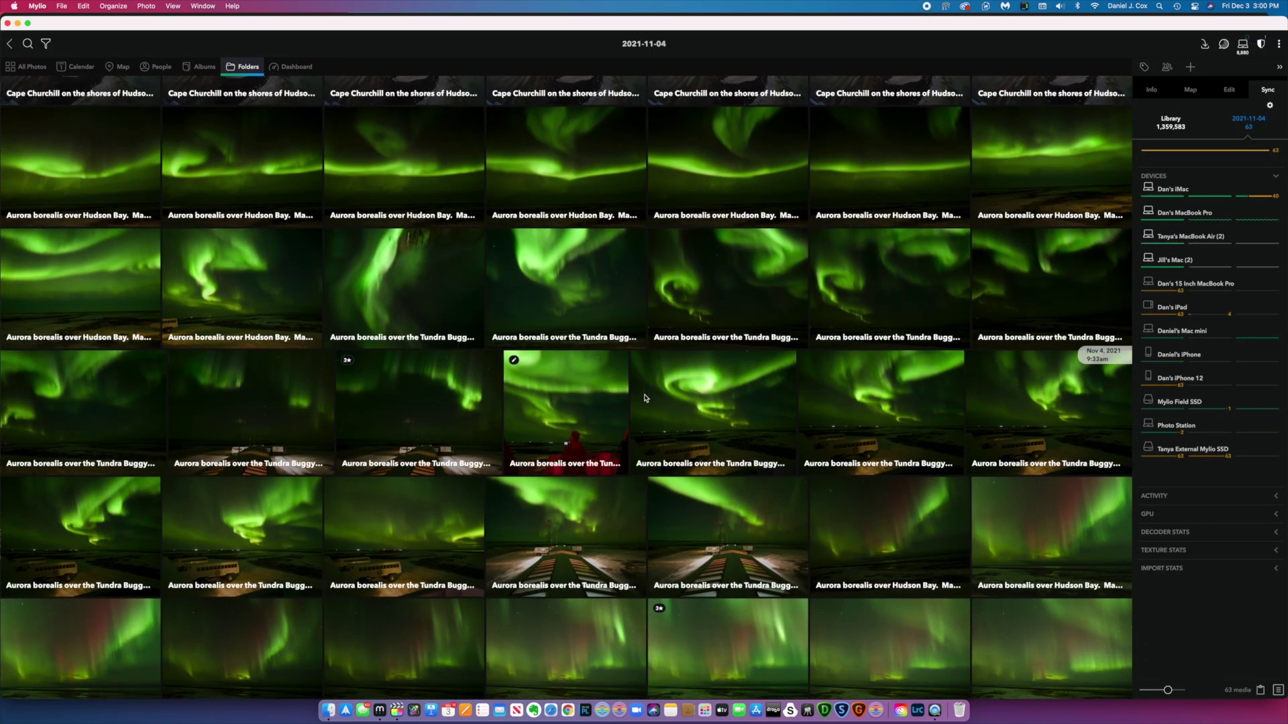
scroll(644, 398, "down", 5)
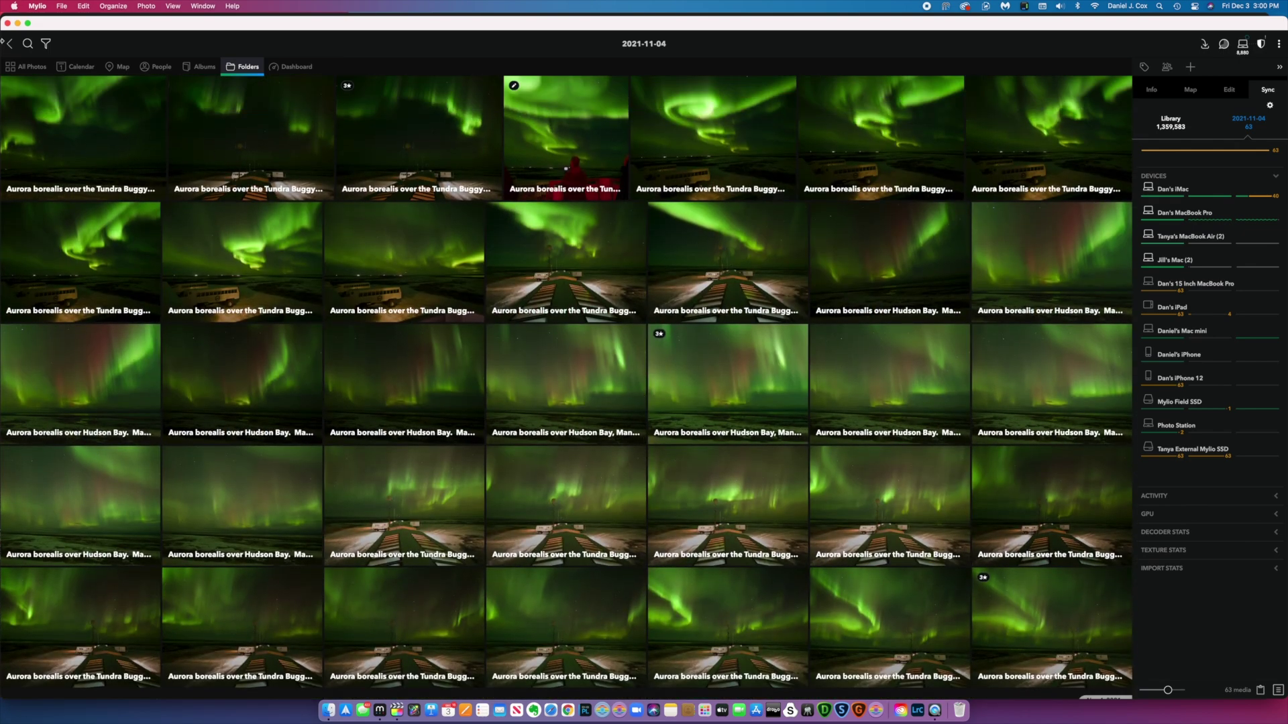
- Go back to Churchill 2021 and browse the 2021-11-14 polar bear folder
left_click(8, 44)
double_click(261, 236)
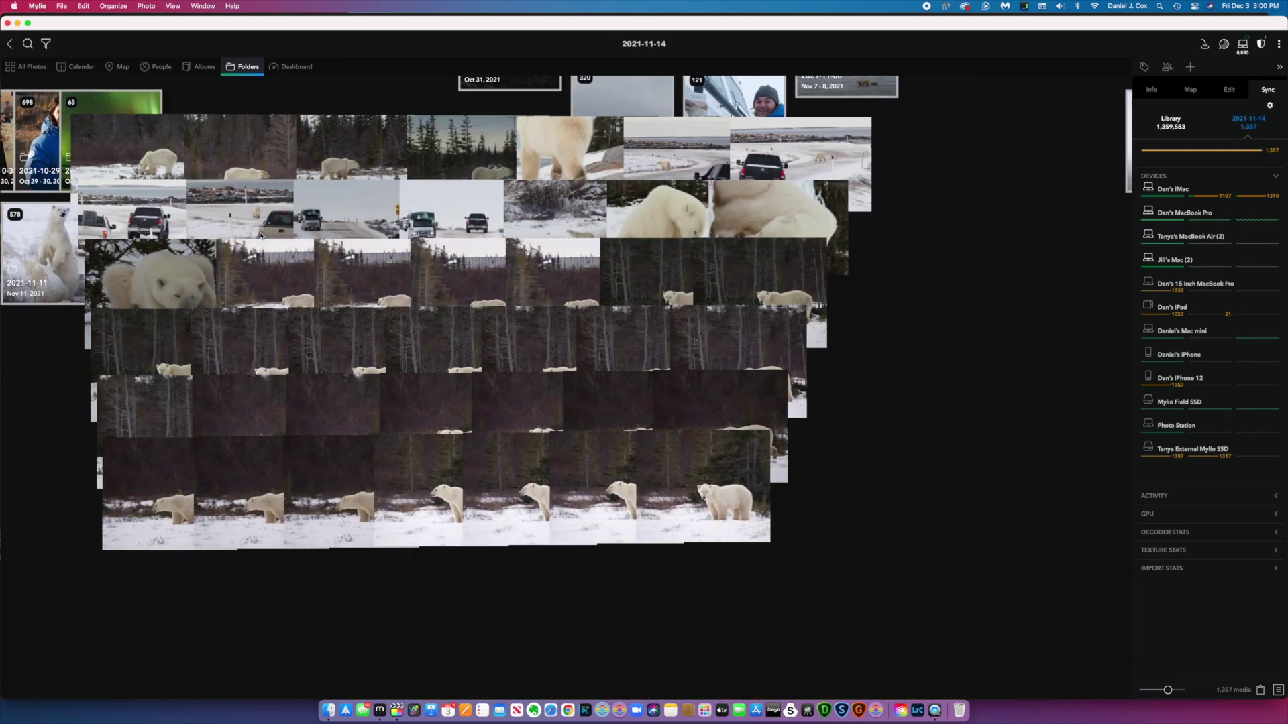
scroll(492, 337, "down", 10)
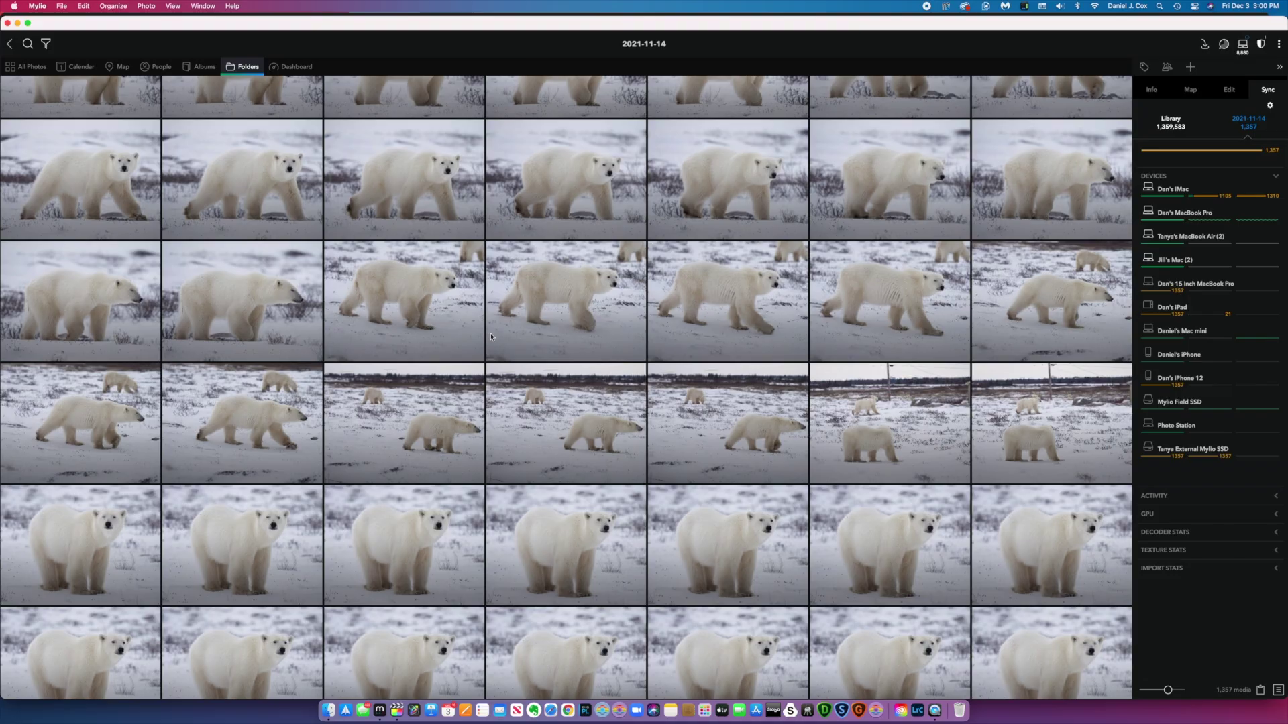
scroll(491, 337, "down", 10)
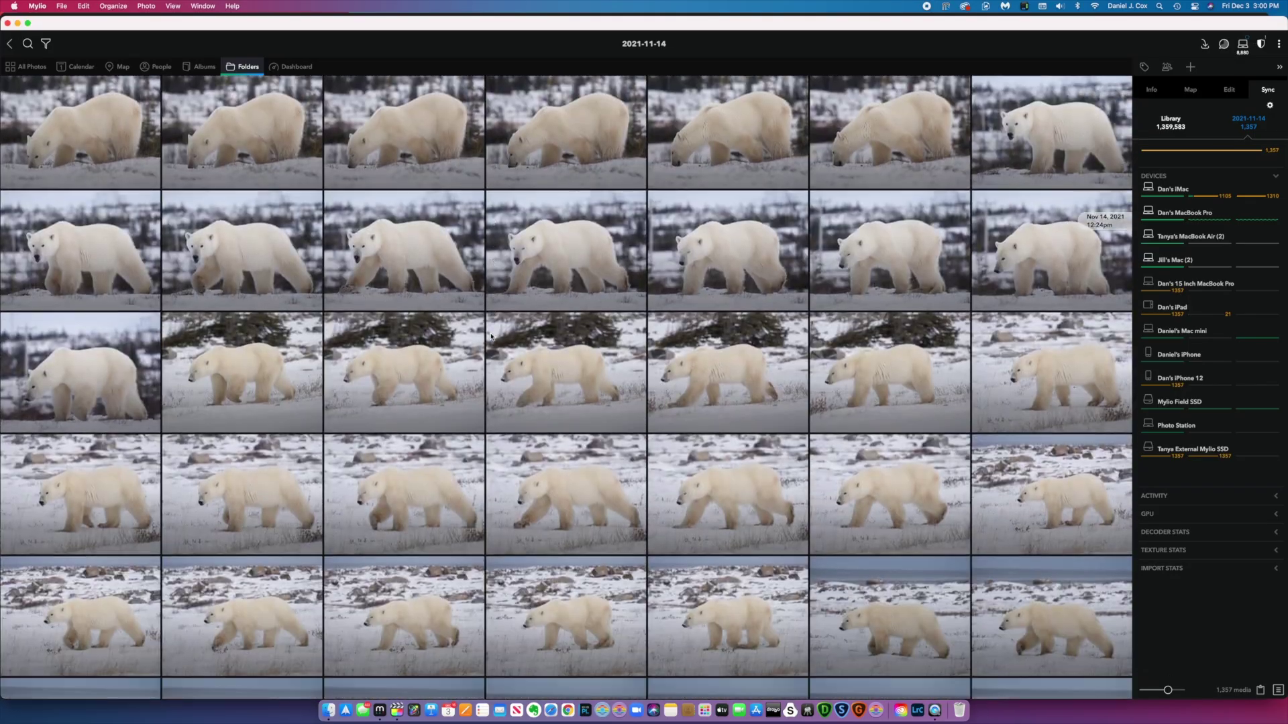
scroll(491, 337, "down", 5)
scroll(491, 337, "down", 10)
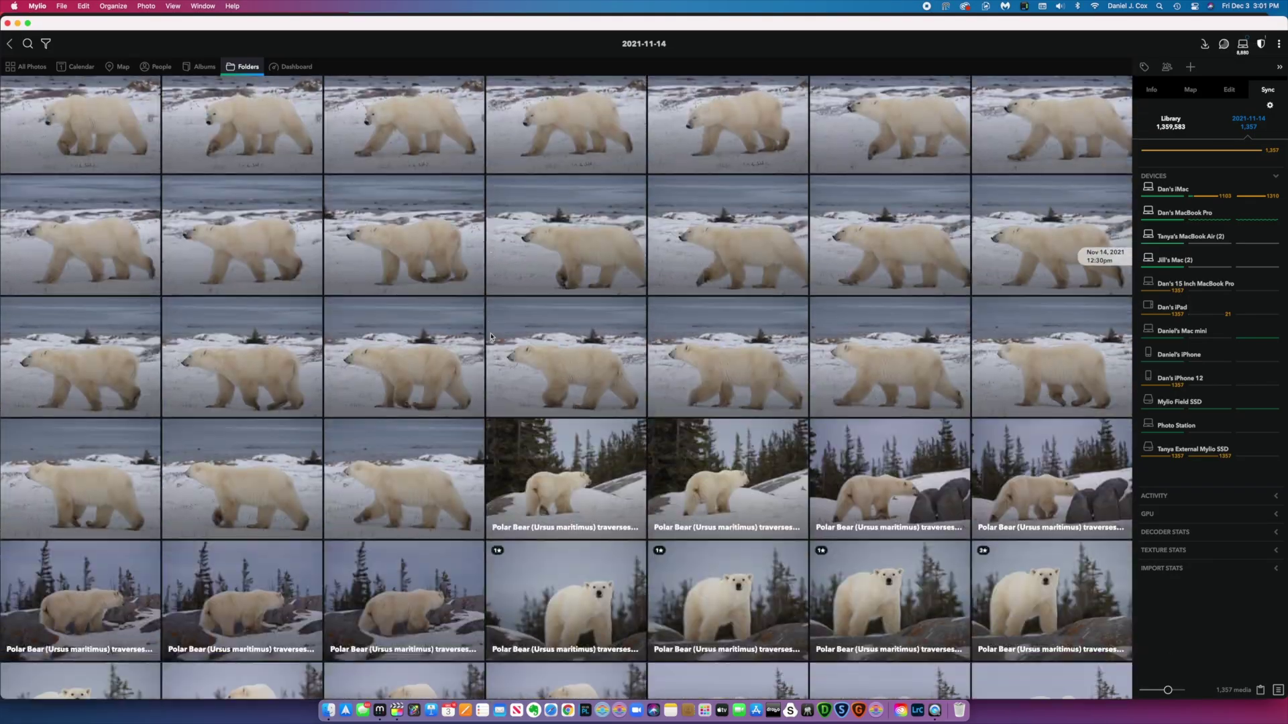
scroll(491, 337, "down", 10)
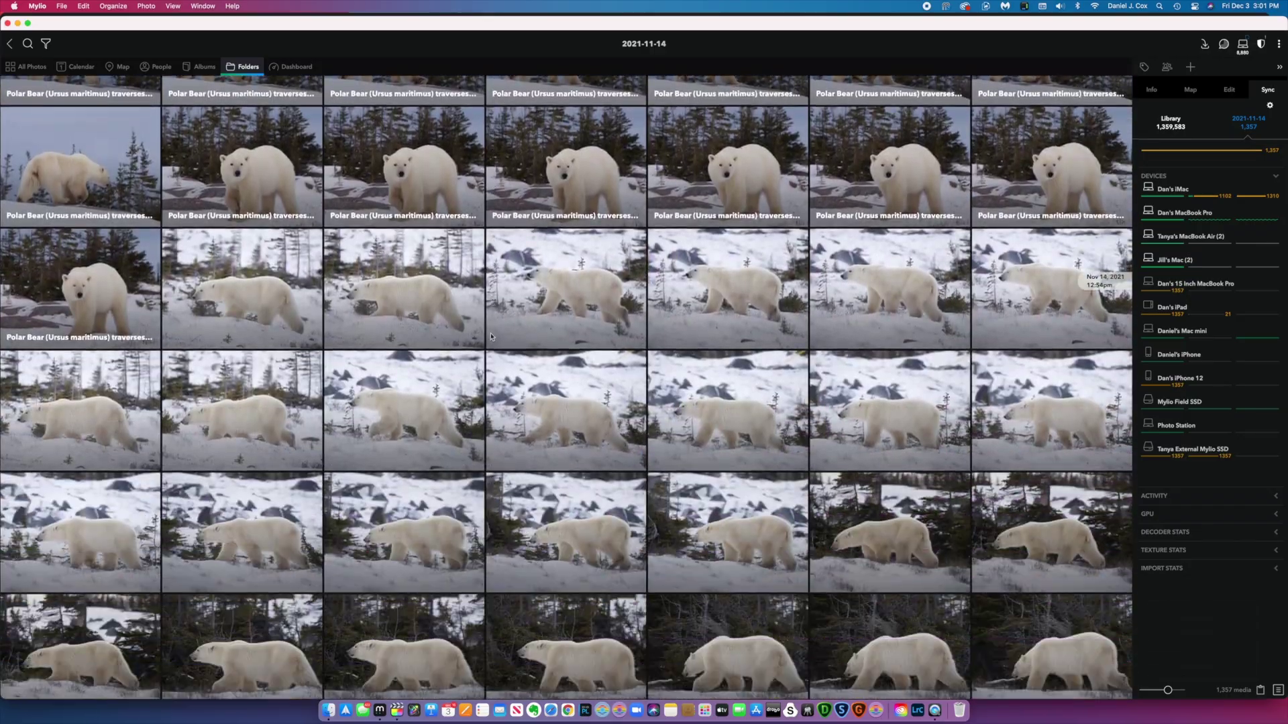
scroll(491, 337, "down", 10)
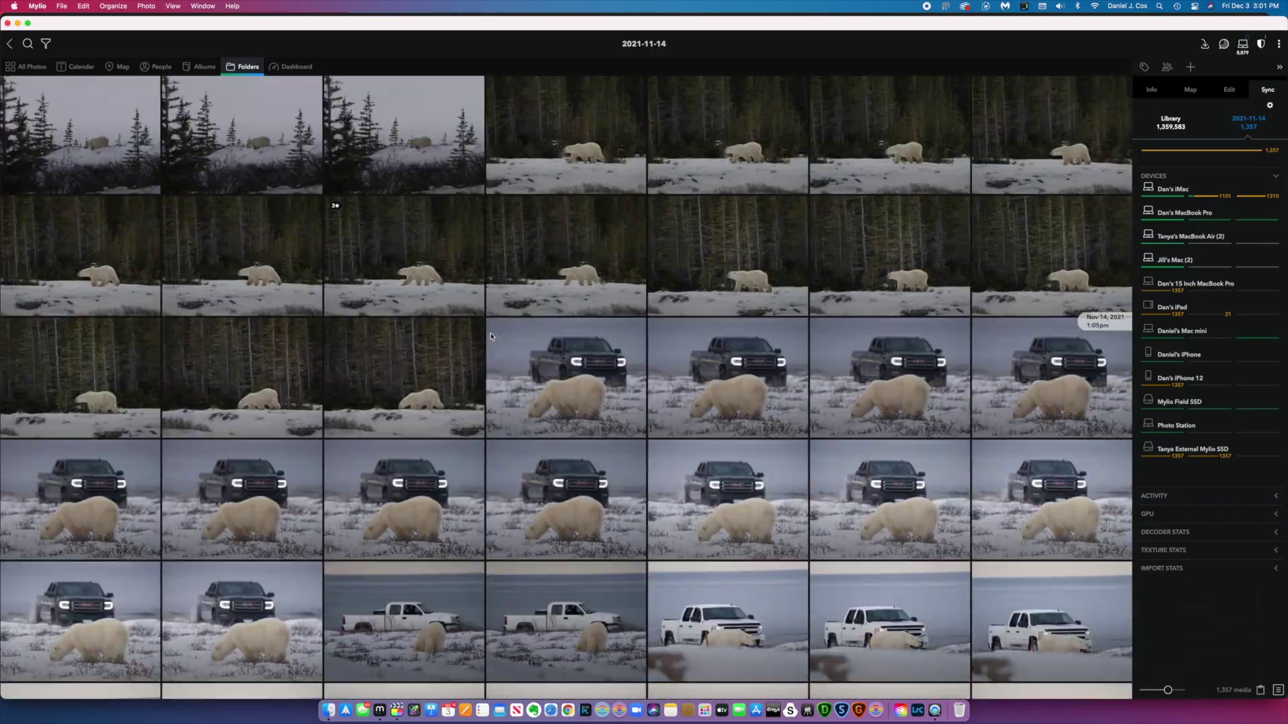
scroll(491, 337, "down", 5)
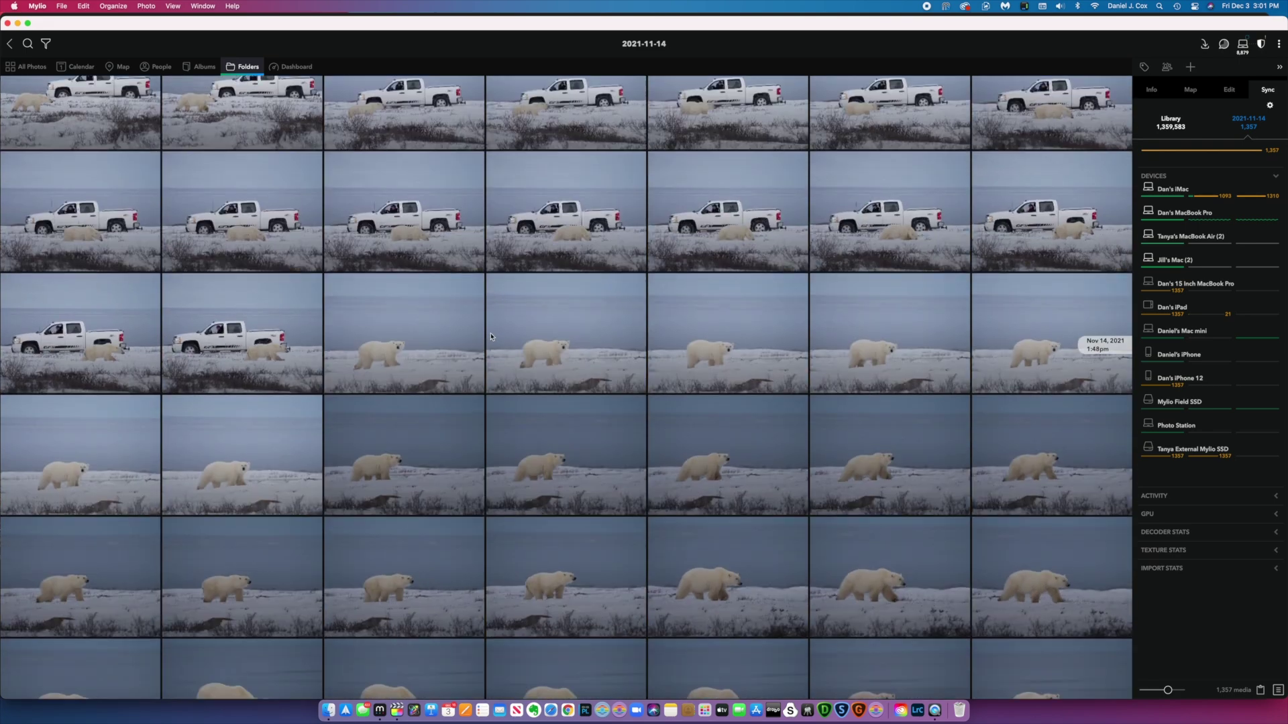
- Return to Churchill 2021 and open the 2021-11-15 folder of 475 polar bear photos
left_click(11, 45)
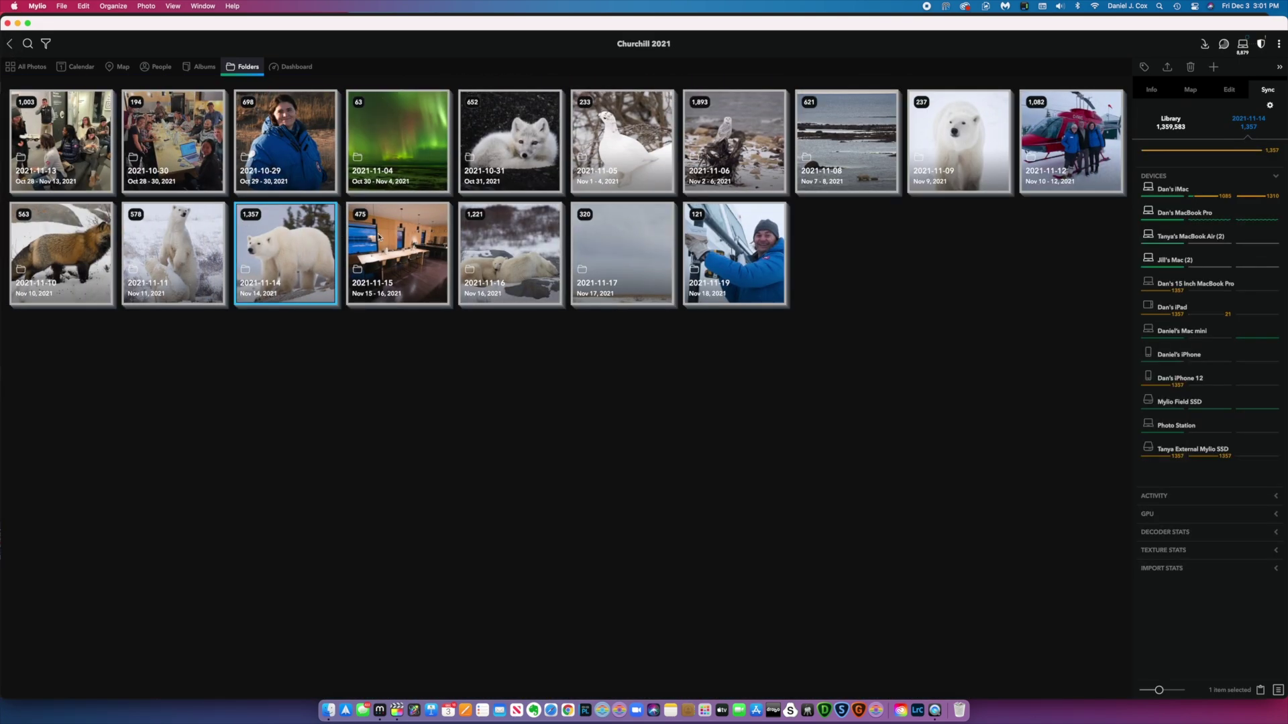
double_click(379, 235)
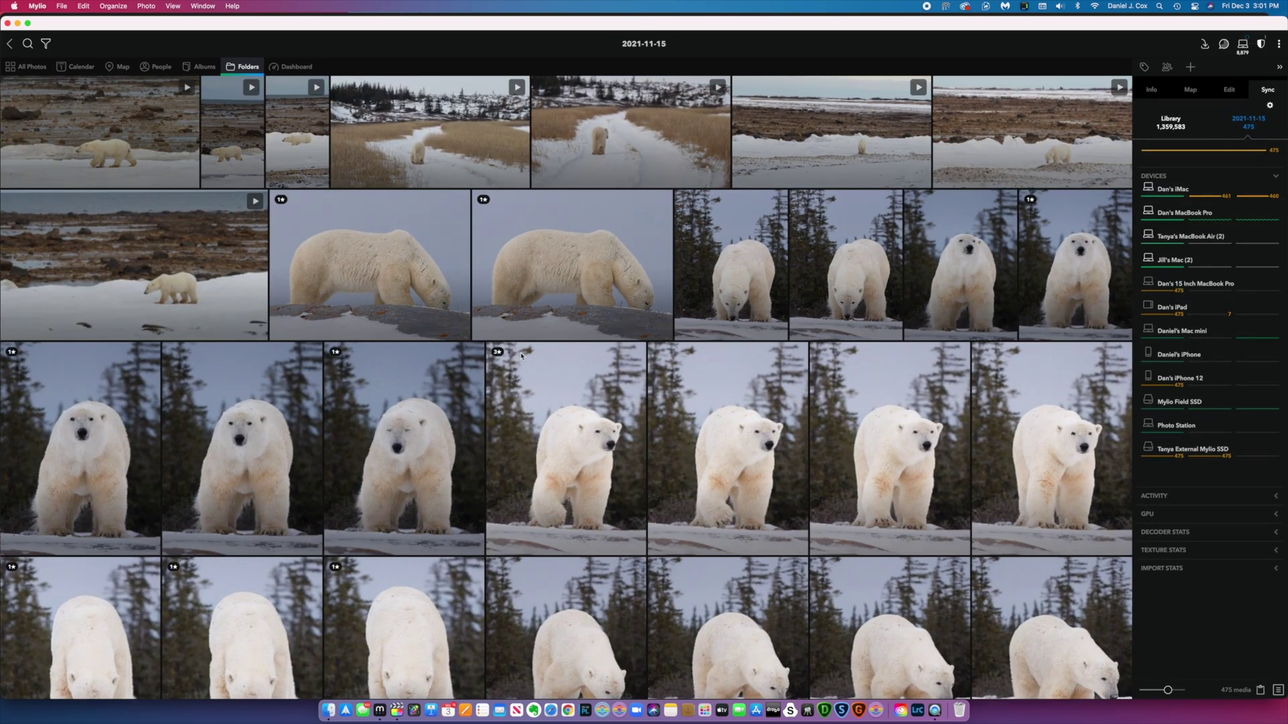
scroll(522, 356, "up", 3)
scroll(521, 356, "down", 10)
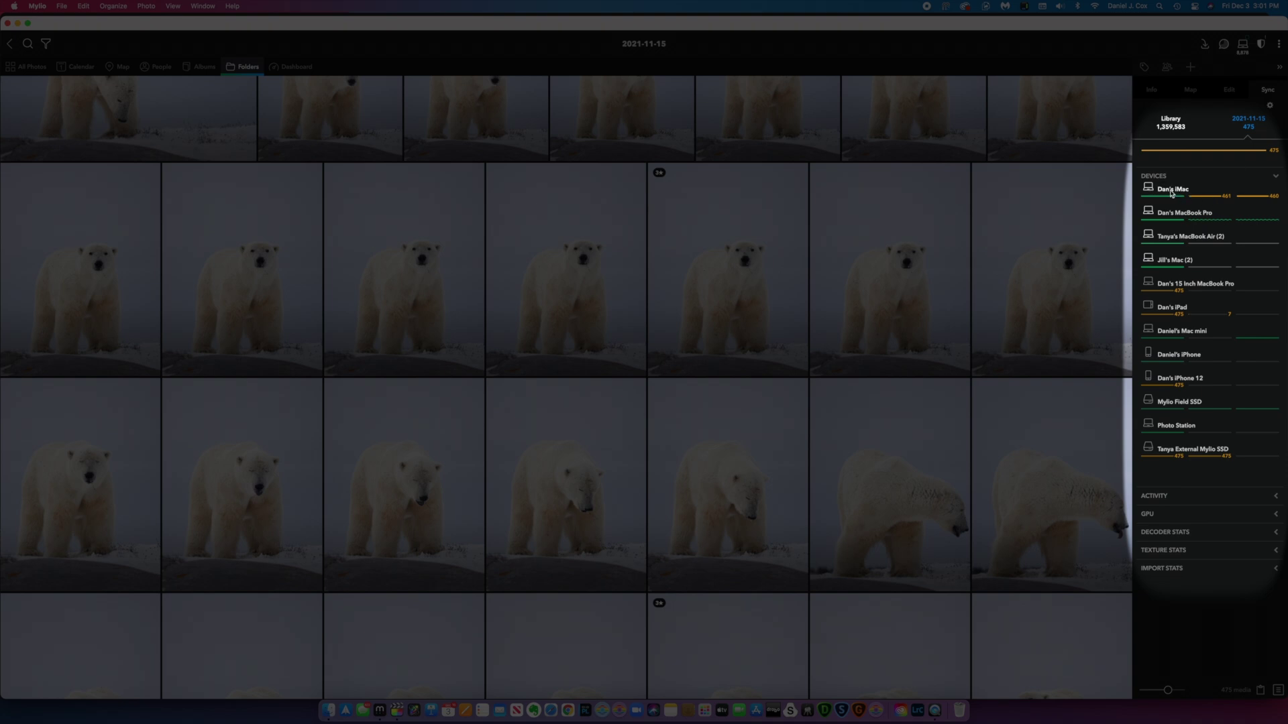
mouse_move(1171, 196)
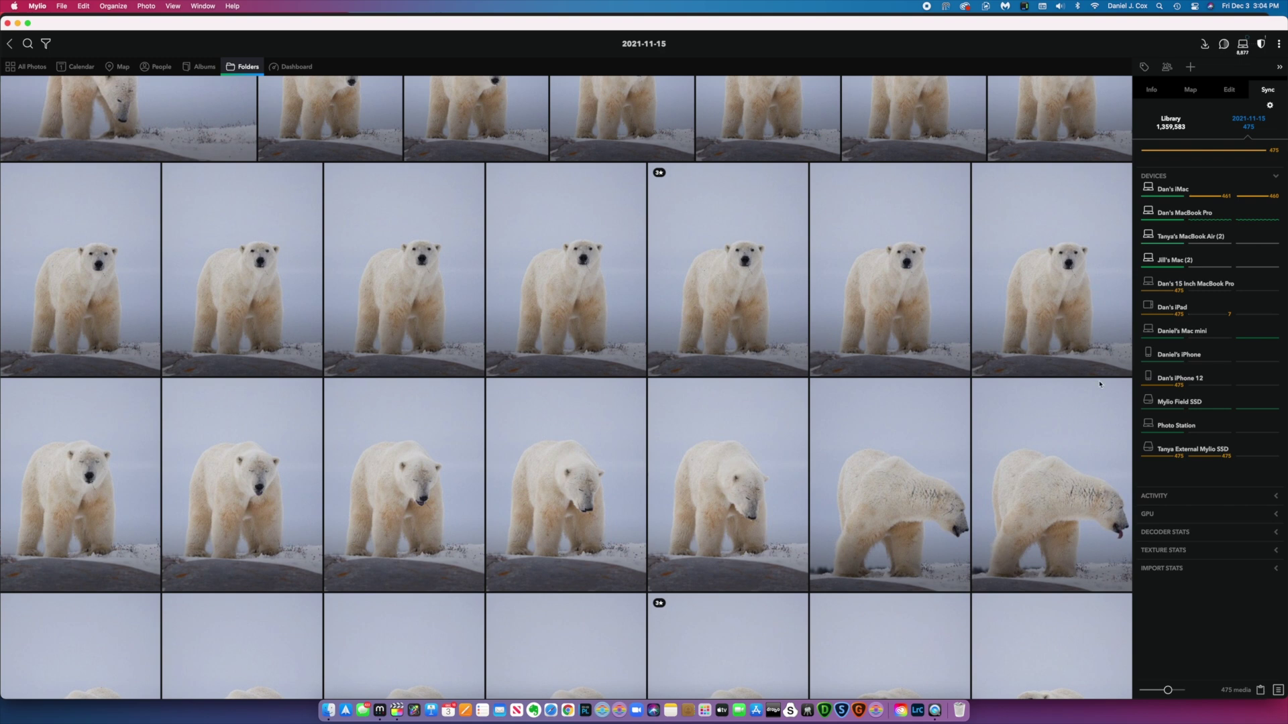
- Look over the resting arctic fox photos in the 2021-10-31 folder grid
mouse_move(1171, 412)
mouse_move(1152, 316)
mouse_move(1146, 269)
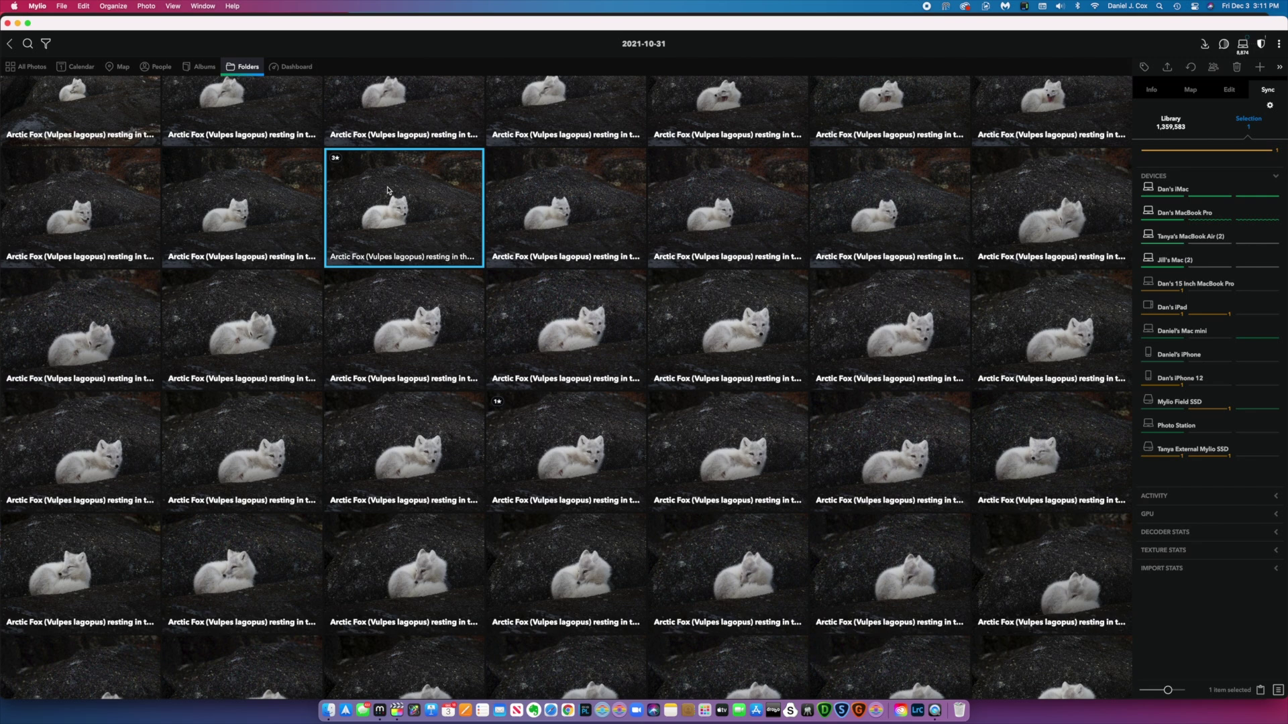
- Open the arctic fox photo in the Edit tab and adjust Exposure and Highlights (-7.0)
double_click(388, 191)
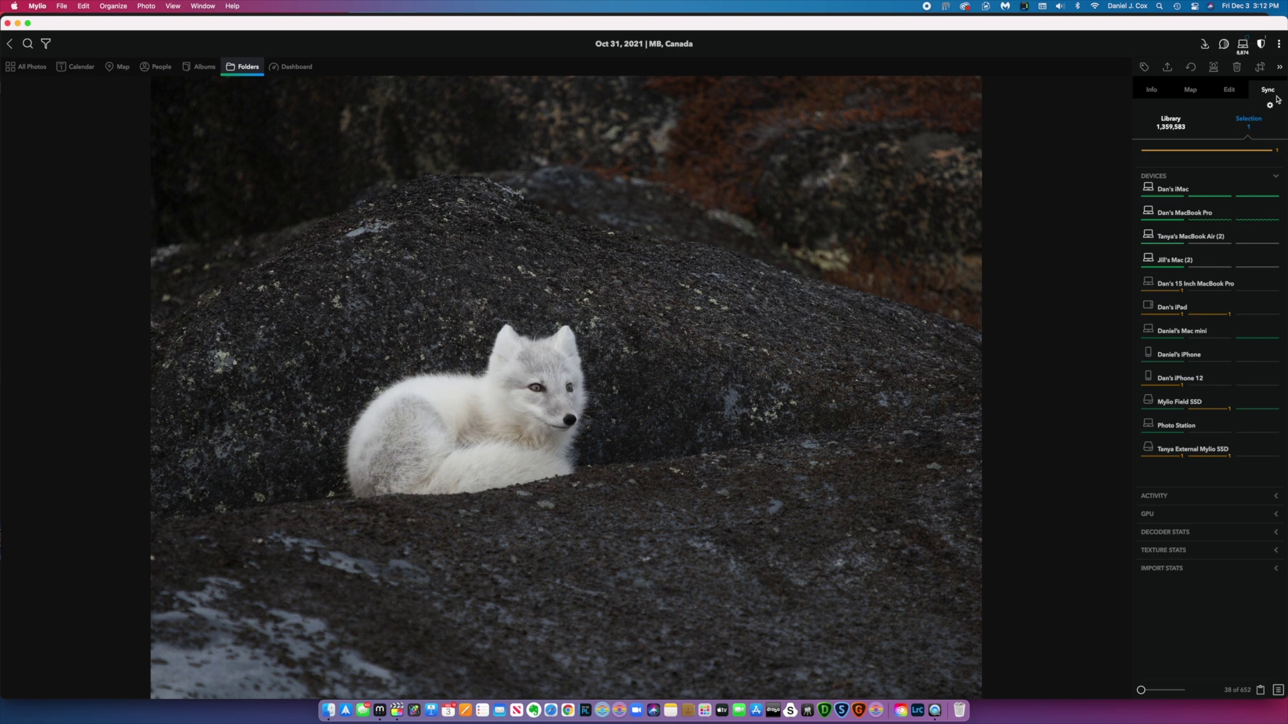
left_click(1231, 92)
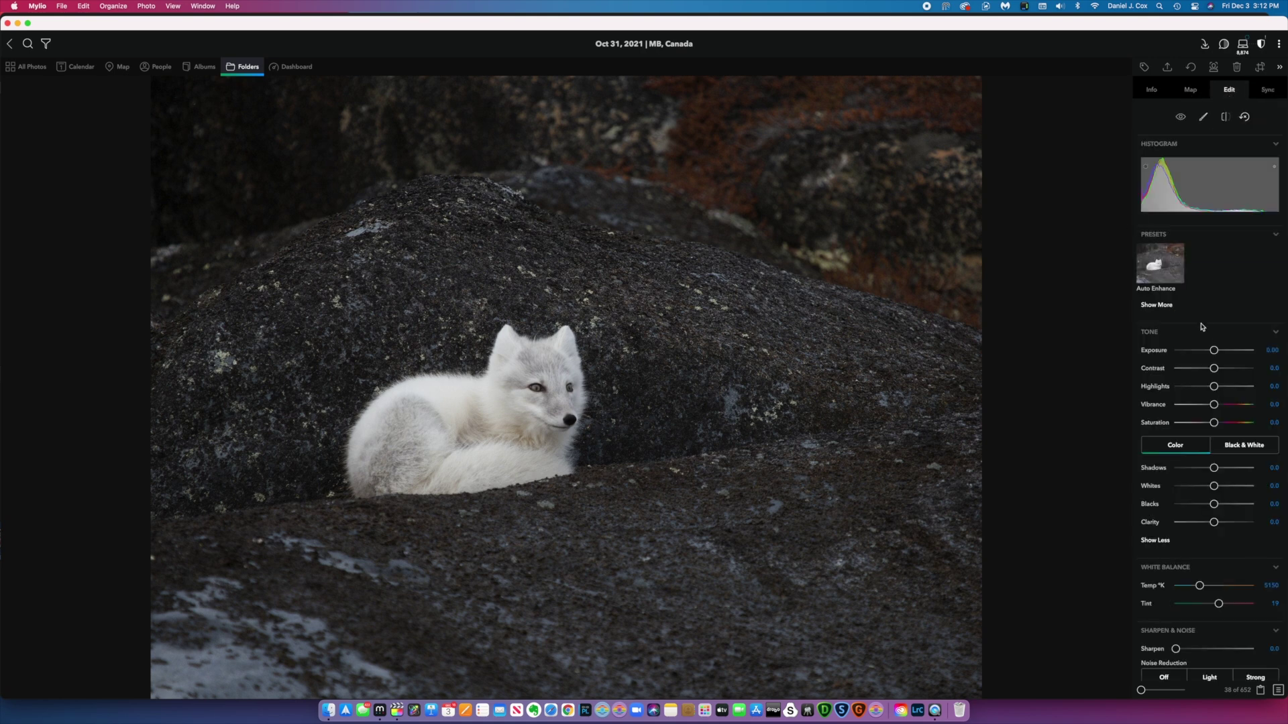
mouse_move(1215, 352)
left_mouse_down()
mouse_move(1190, 351)
mouse_move(1214, 355)
left_mouse_up()
mouse_move(1215, 390)
left_mouse_down()
mouse_move(1173, 388)
mouse_move(1235, 397)
mouse_move(1204, 396)
mouse_move(1216, 397)
left_mouse_up()
- Lower exposure to about -0.44 and raise Highlights to -3.0
left_click(1214, 350)
left_click_drag(1215, 351, 1196, 397)
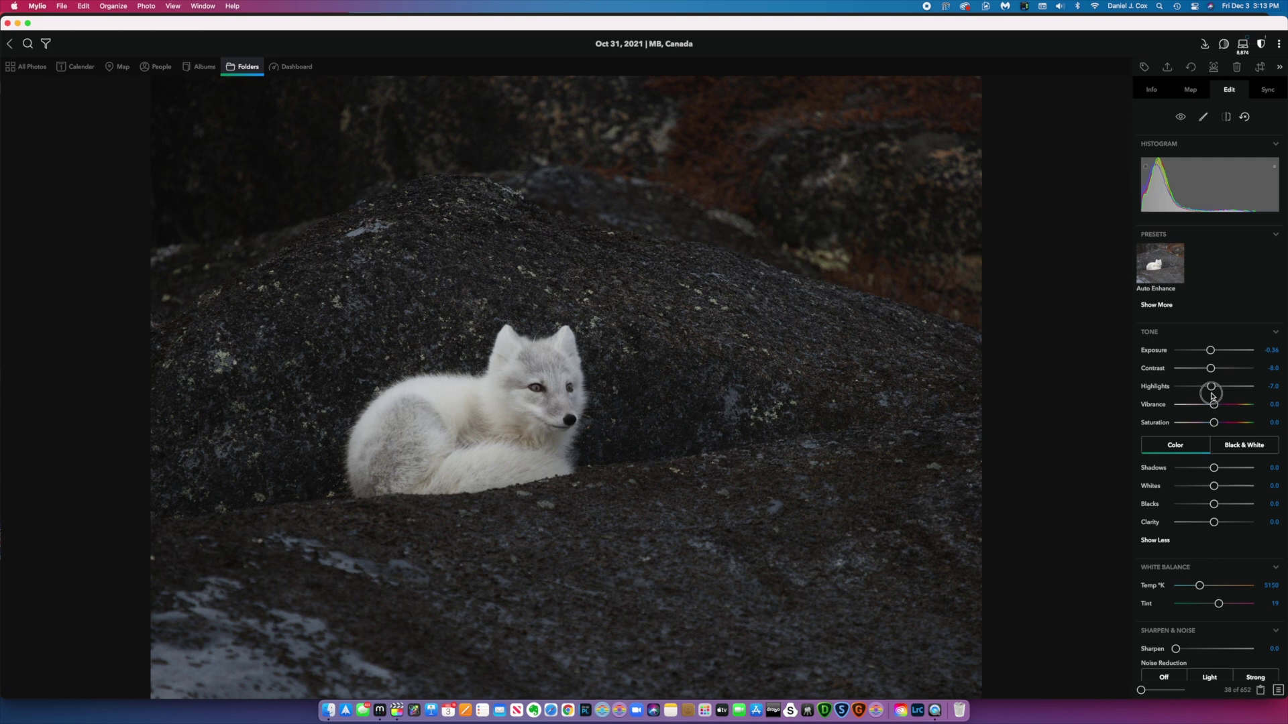
left_click_drag(1213, 396, 1214, 399)
scroll(1213, 508, "down", 2)
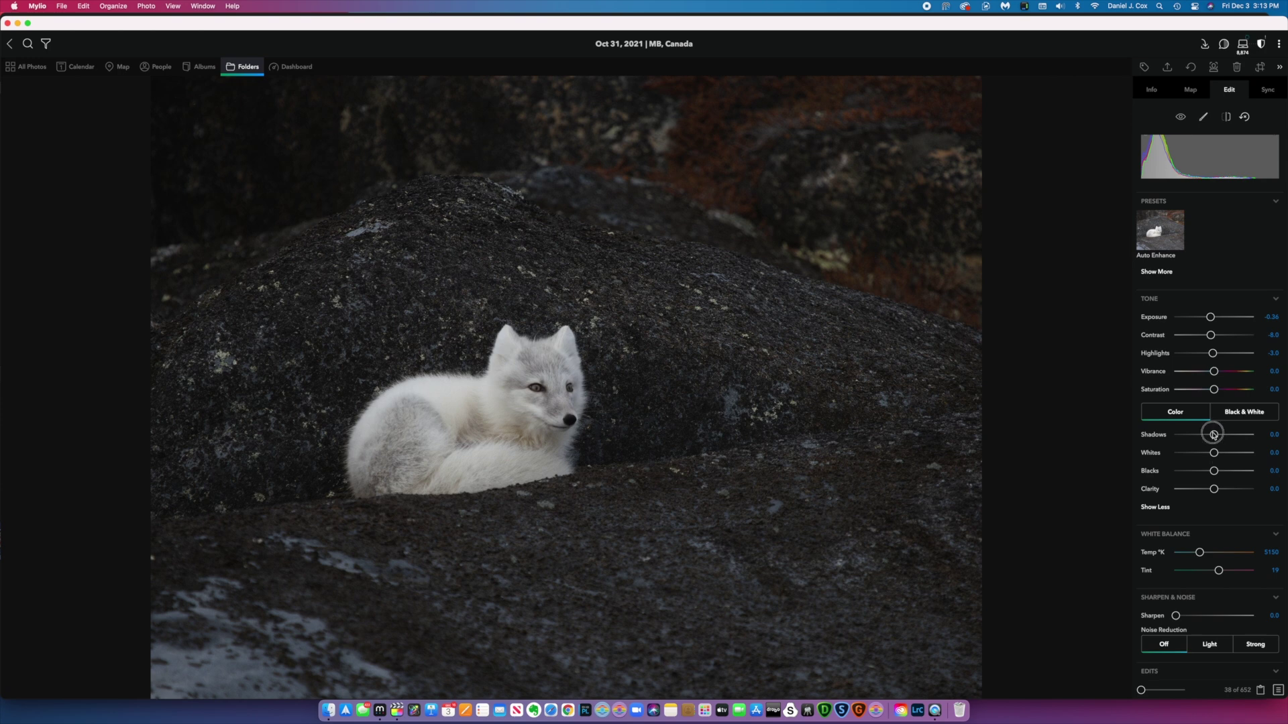
- Set Shadows -1.0, Blacks 1.0, Clarity 4.0, temperature 4931 K, and test sharpening
left_click_drag(1214, 434, 1212, 494)
mouse_move(1202, 554)
left_mouse_down()
mouse_move(1213, 556)
mouse_move(1200, 557)
left_mouse_up()
scroll(1222, 574, "down", 1)
scroll(1222, 573, "down", 2)
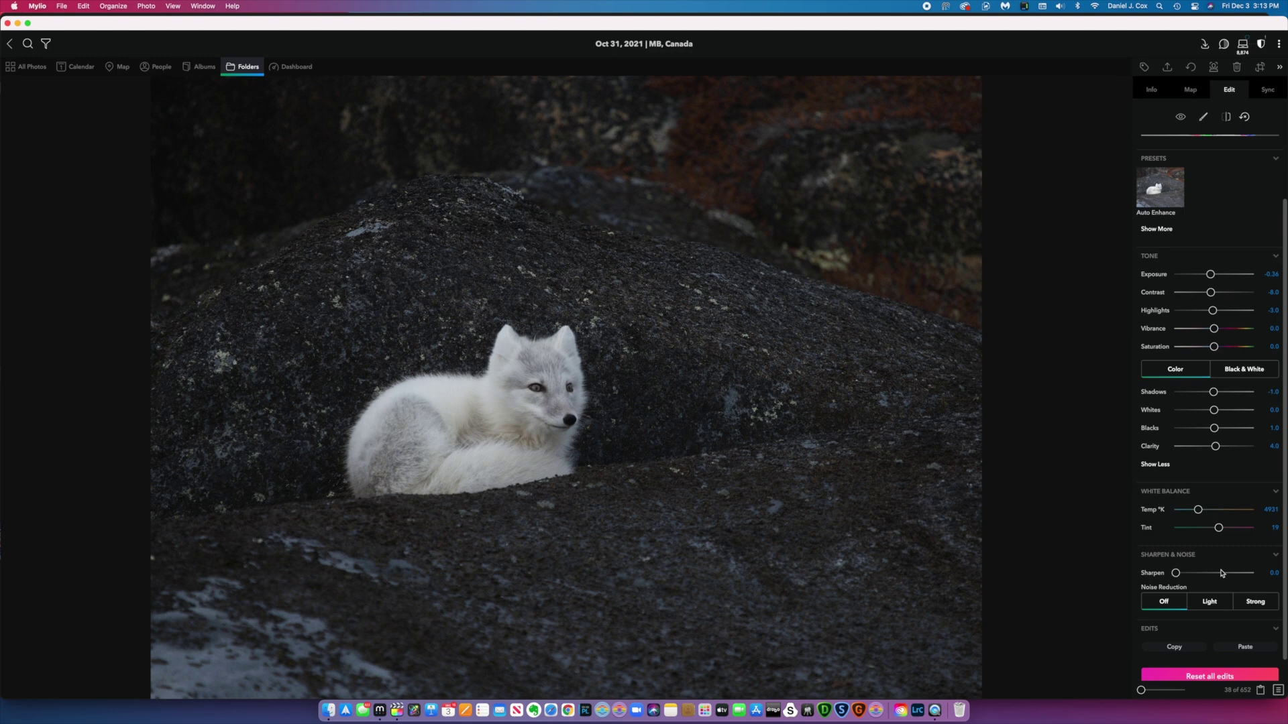
mouse_move(1176, 573)
left_mouse_down()
mouse_move(1229, 577)
mouse_move(1175, 578)
left_mouse_up()
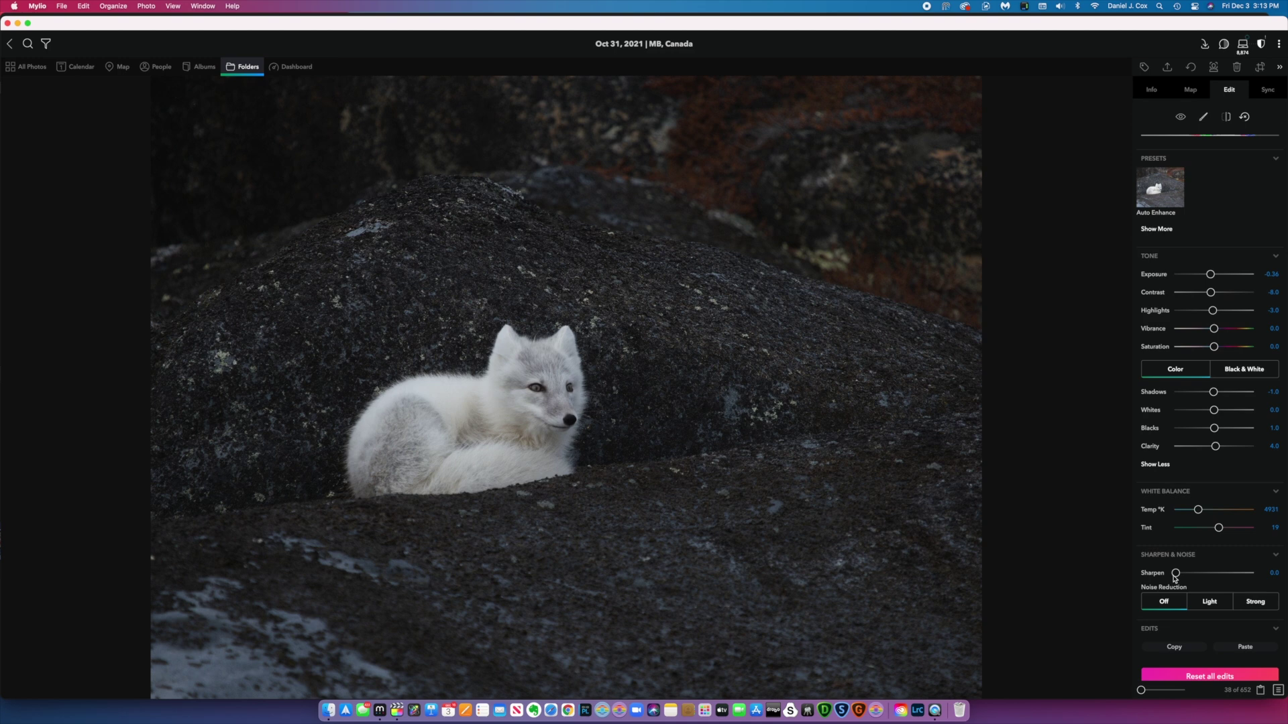
scroll(1203, 554, "down", 1)
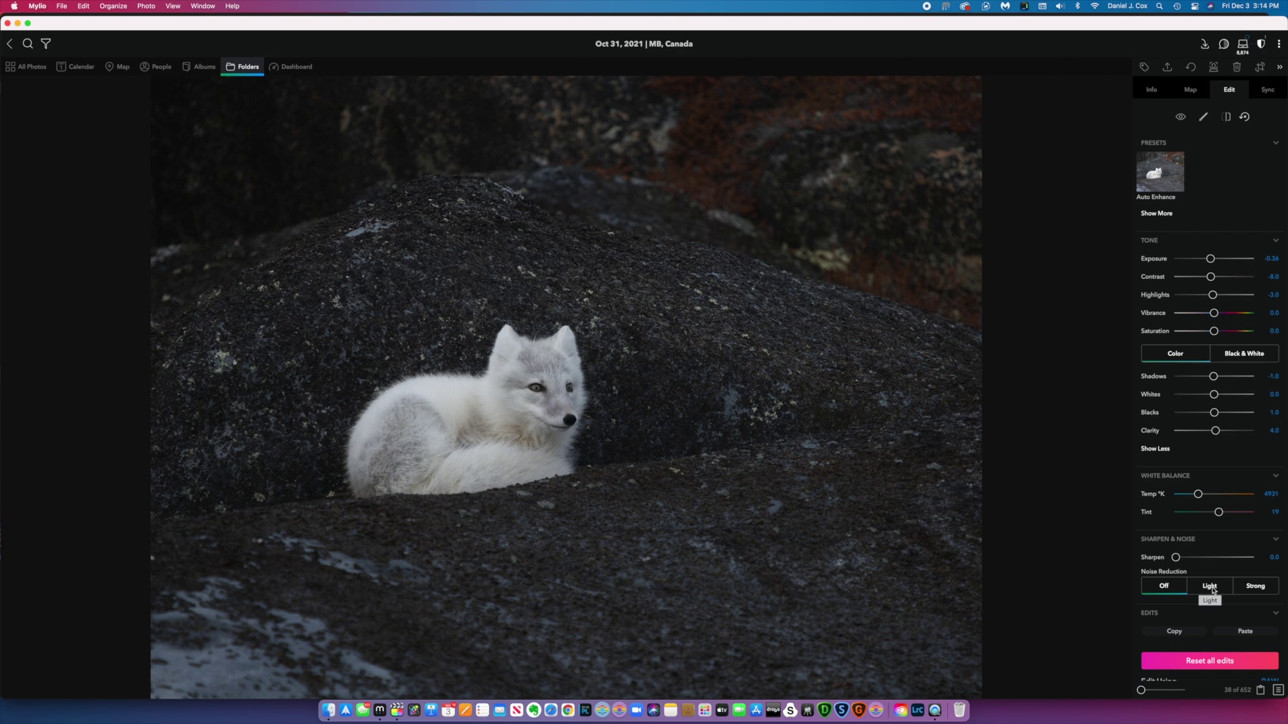
- Convert the fox photo to black and white (Red 21, Green 72, Blue 7)
scroll(1214, 590, "down", 1)
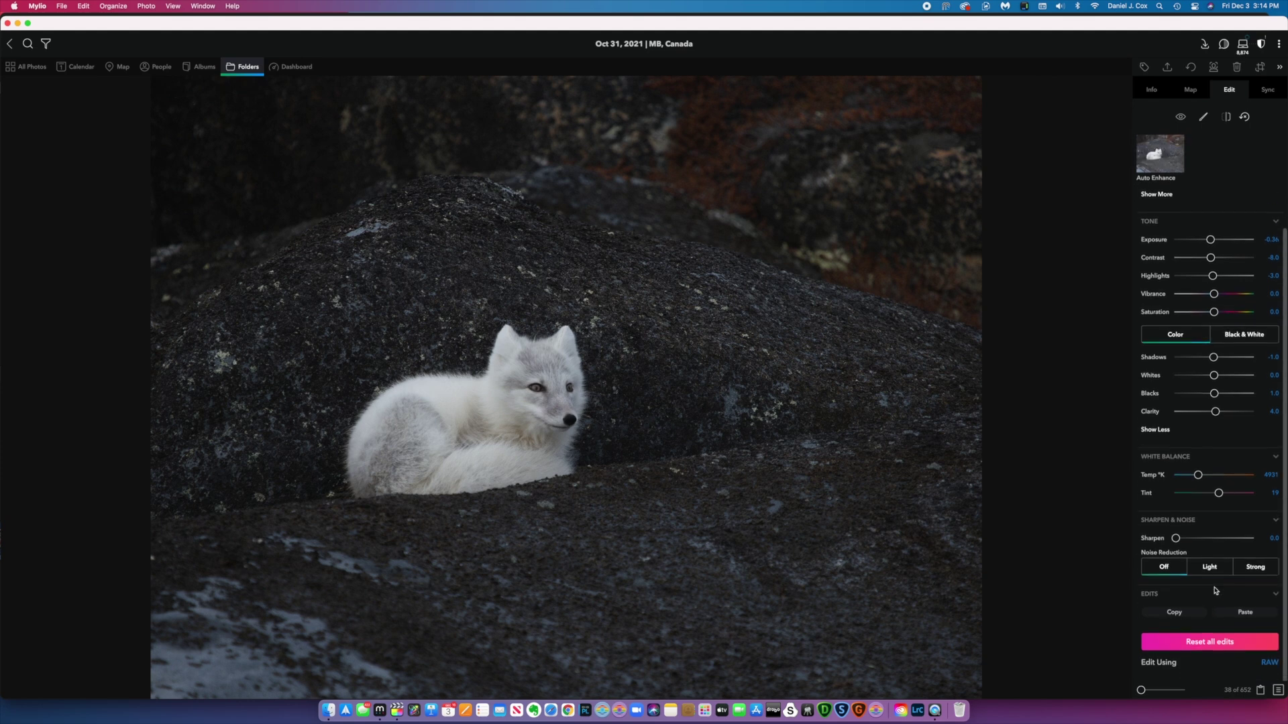
scroll(1216, 590, "up", 3)
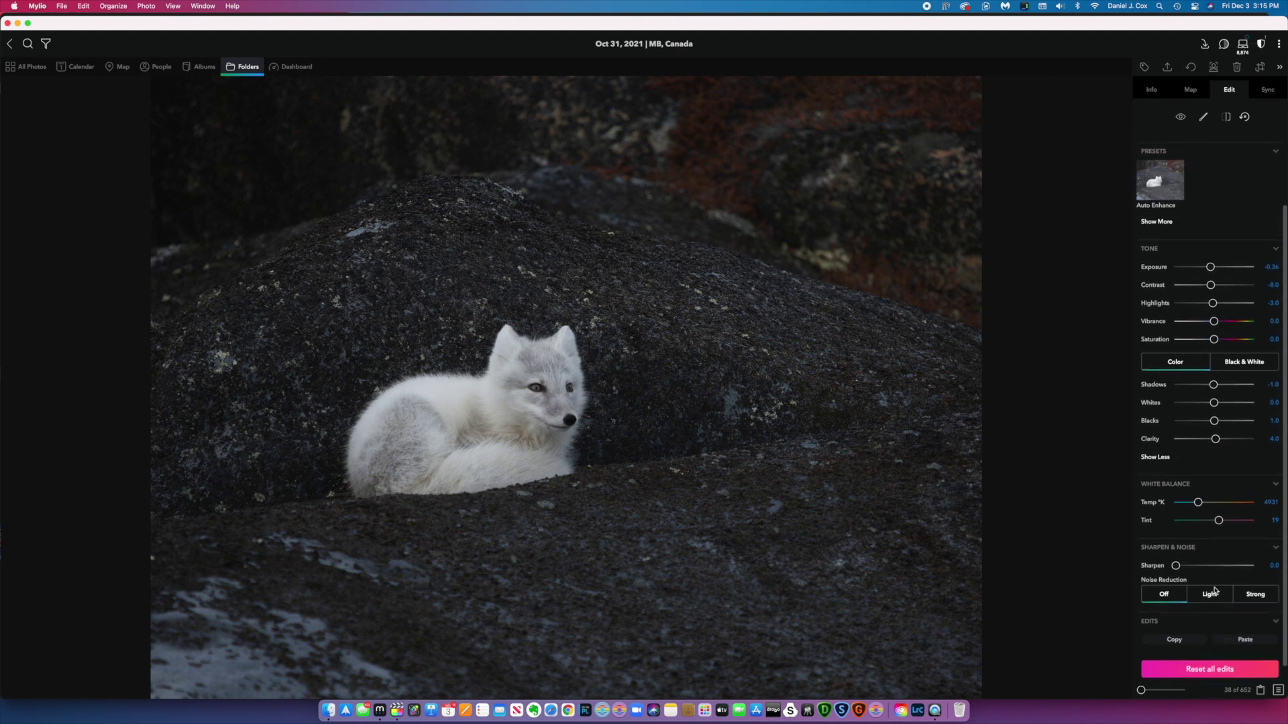
left_click(1243, 372)
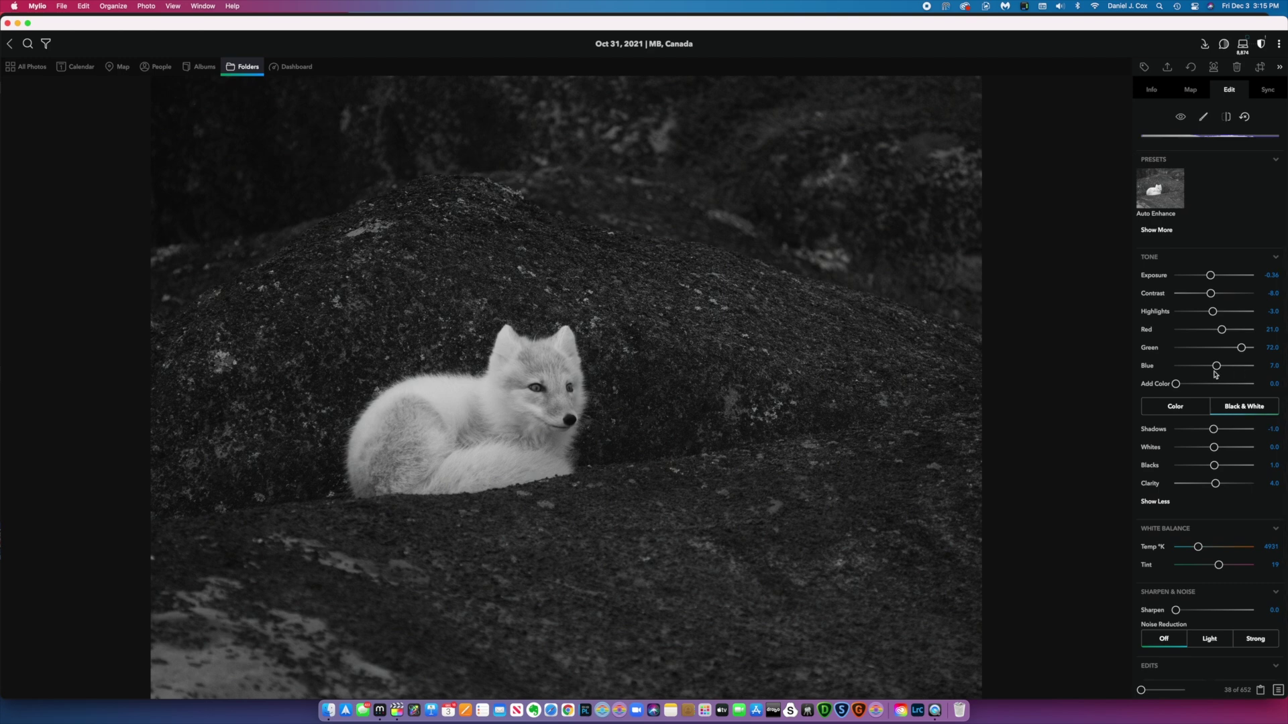
- Switch the fox photo back to colour and preview its shadow clipping
left_click(1176, 407)
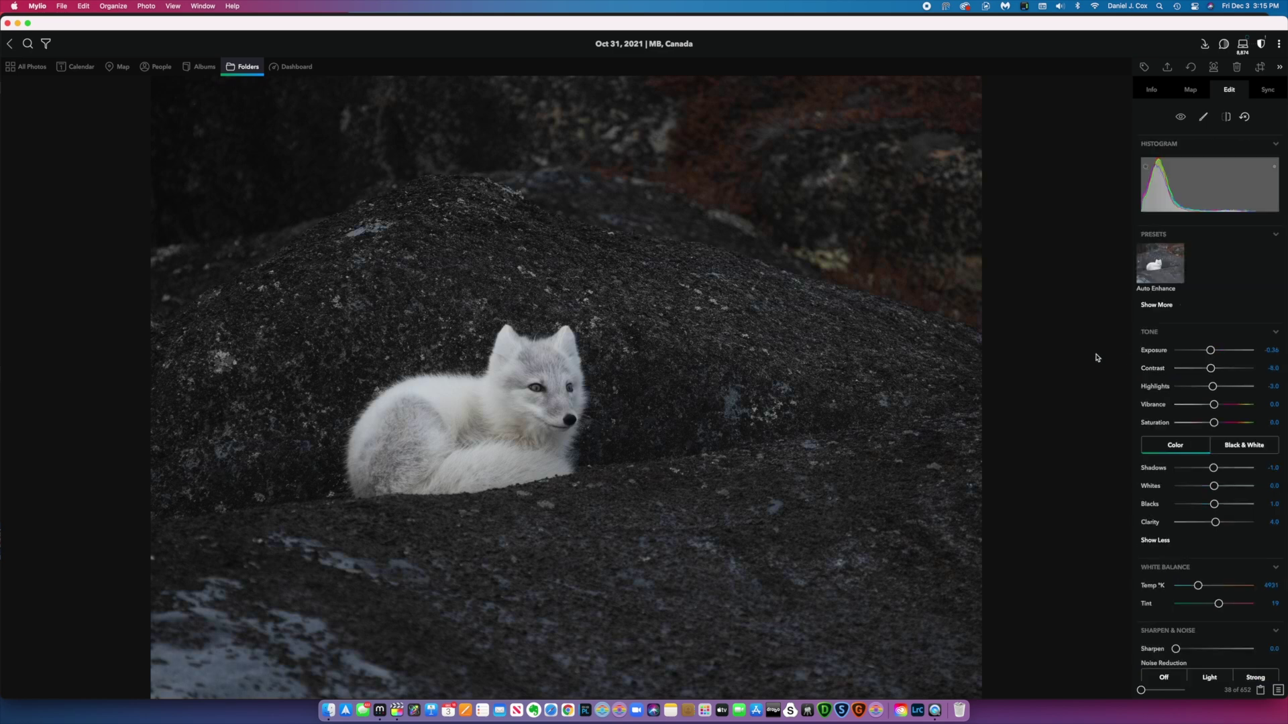
left_click(1146, 167)
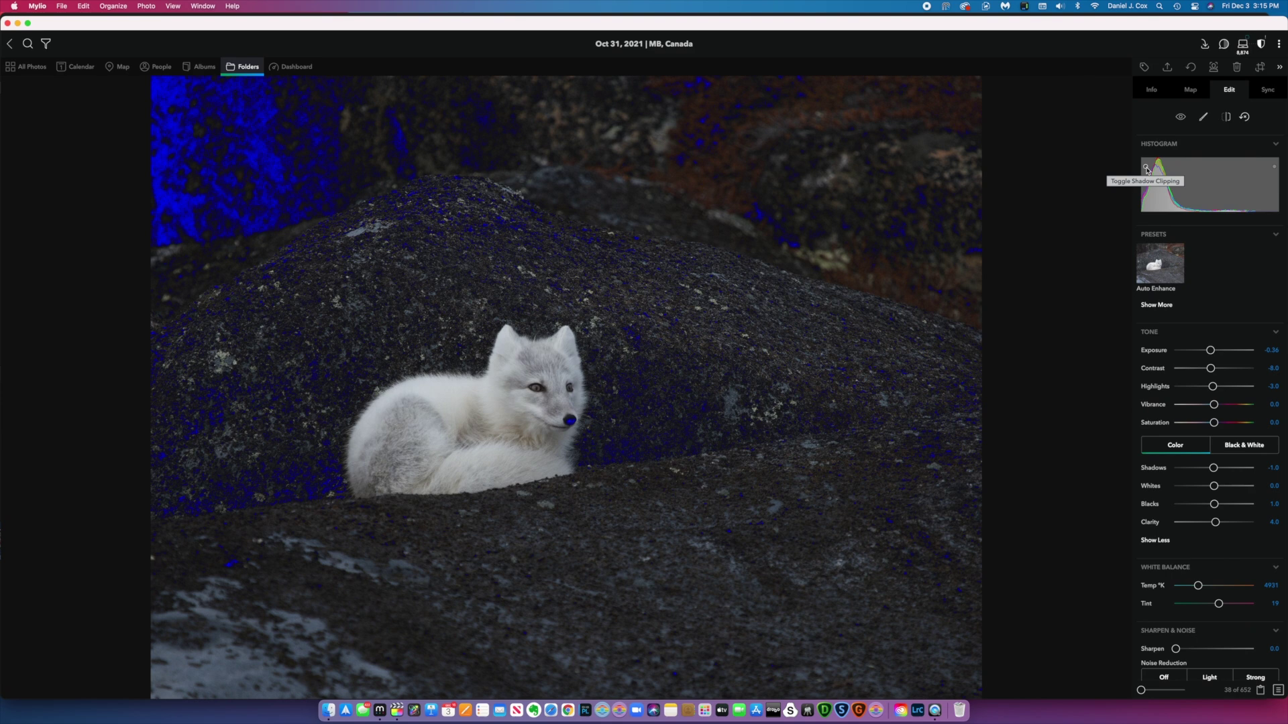
left_click(1146, 167)
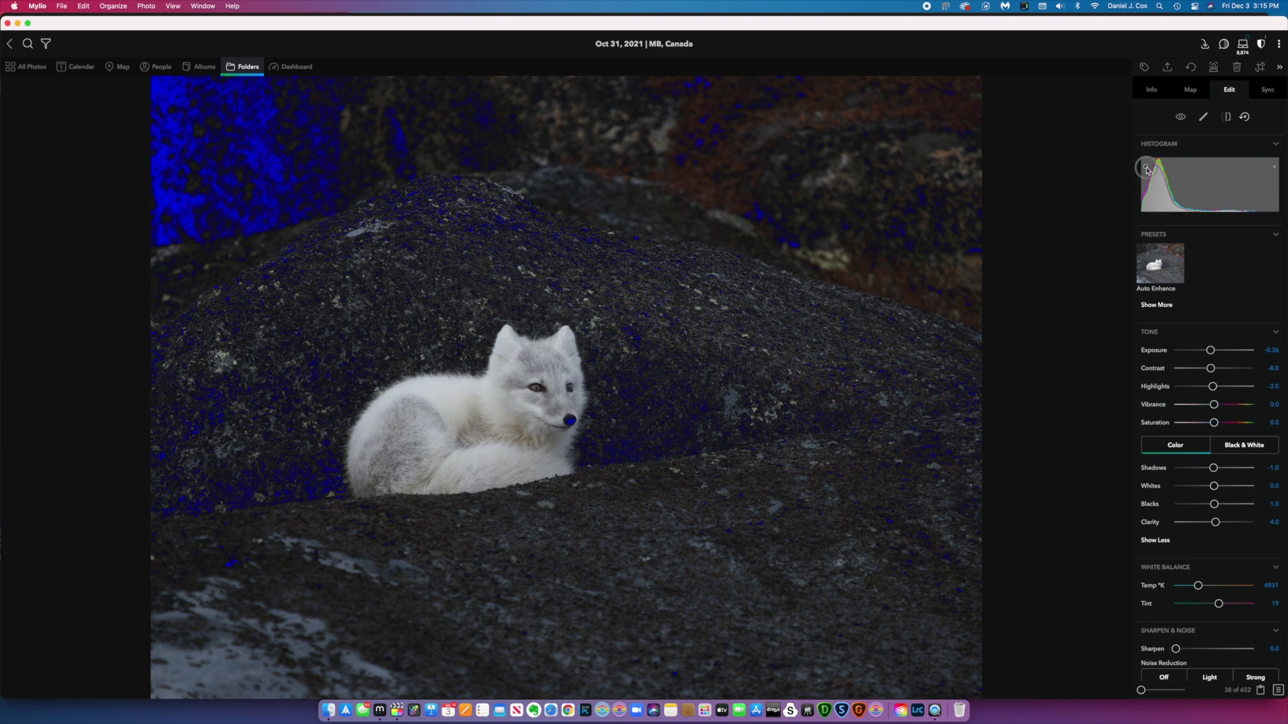
left_click(1146, 167)
- Settle Blacks at 3.0 while checking clipping, then open Crop & Rotate
left_click_drag(1215, 504, 1234, 505)
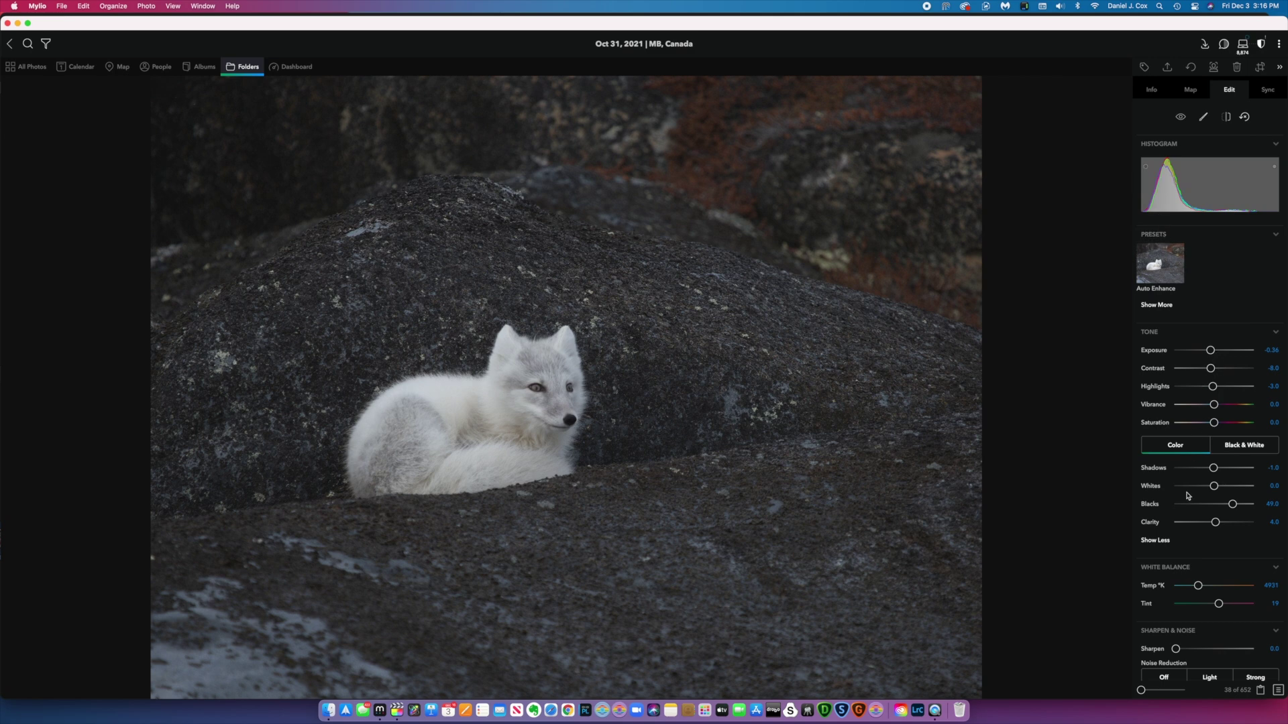
left_click(1214, 505)
left_click_drag(1215, 506, 1216, 506)
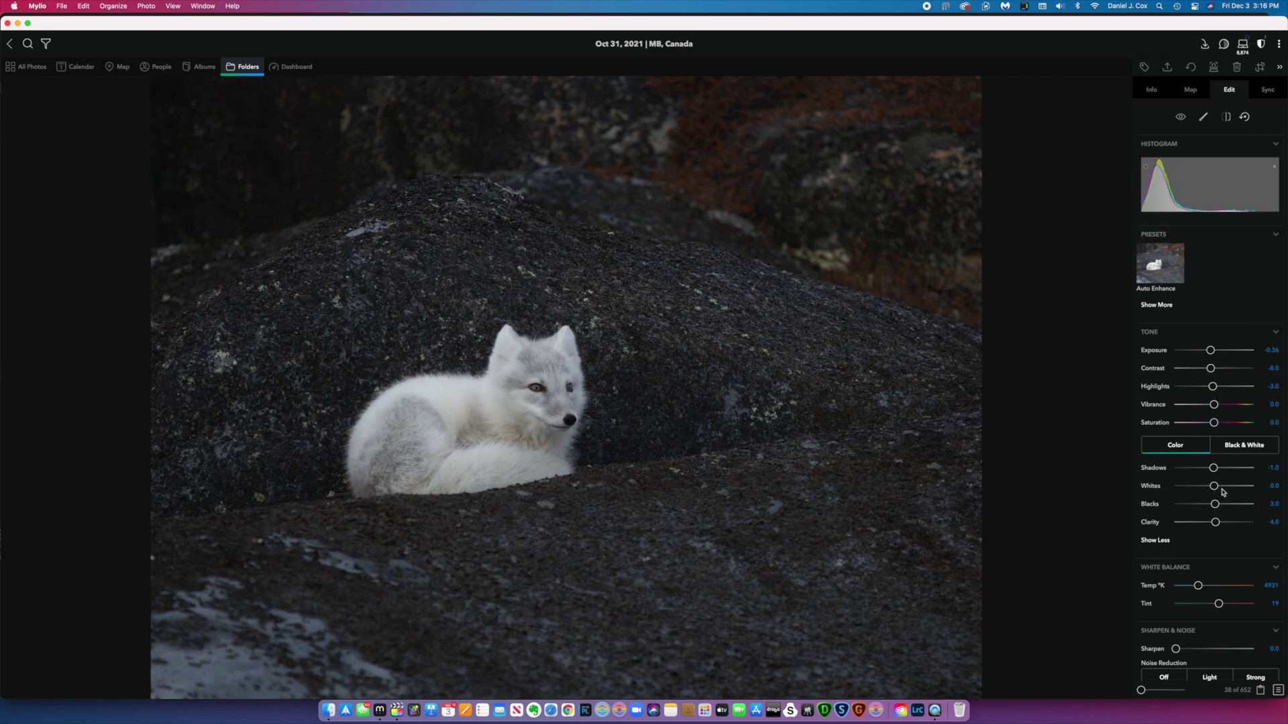
left_click(1146, 167)
left_click(1148, 169)
left_click(1148, 169)
left_click(1148, 170)
key("c")
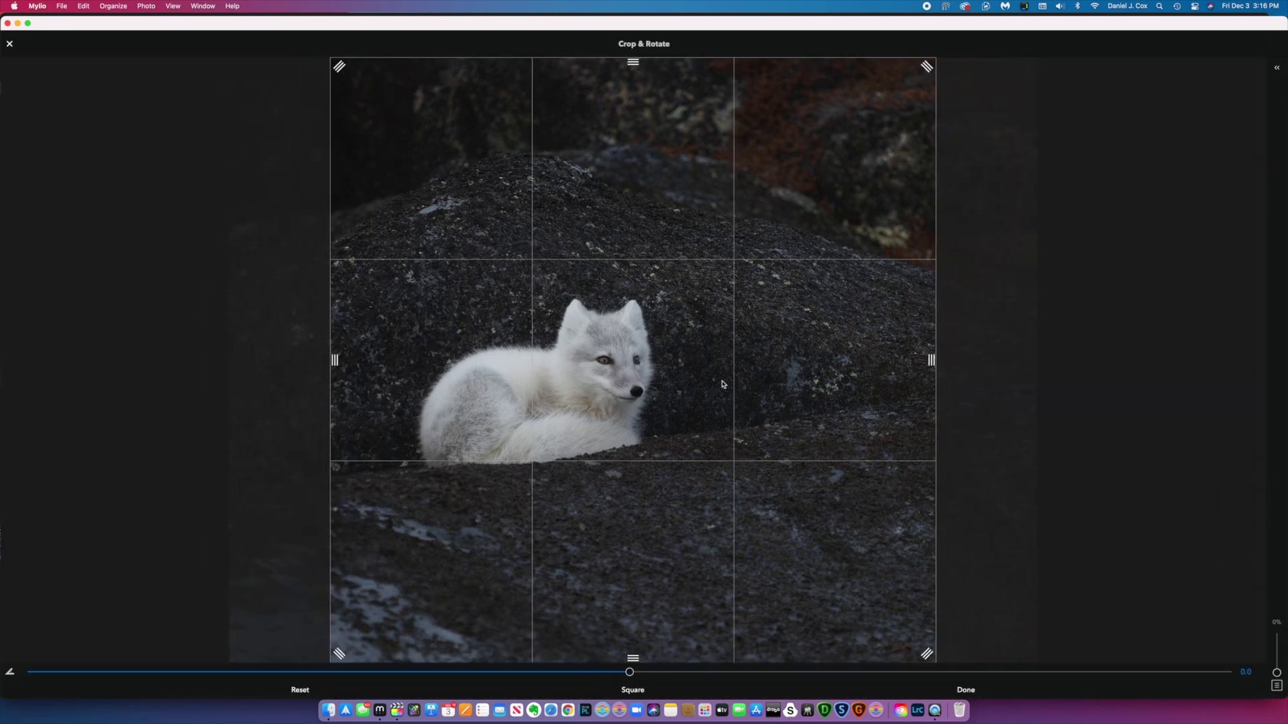
- Try an Original 4.0 x 3.0 crop on the fox's head, then exit without applying it
left_click(632, 690)
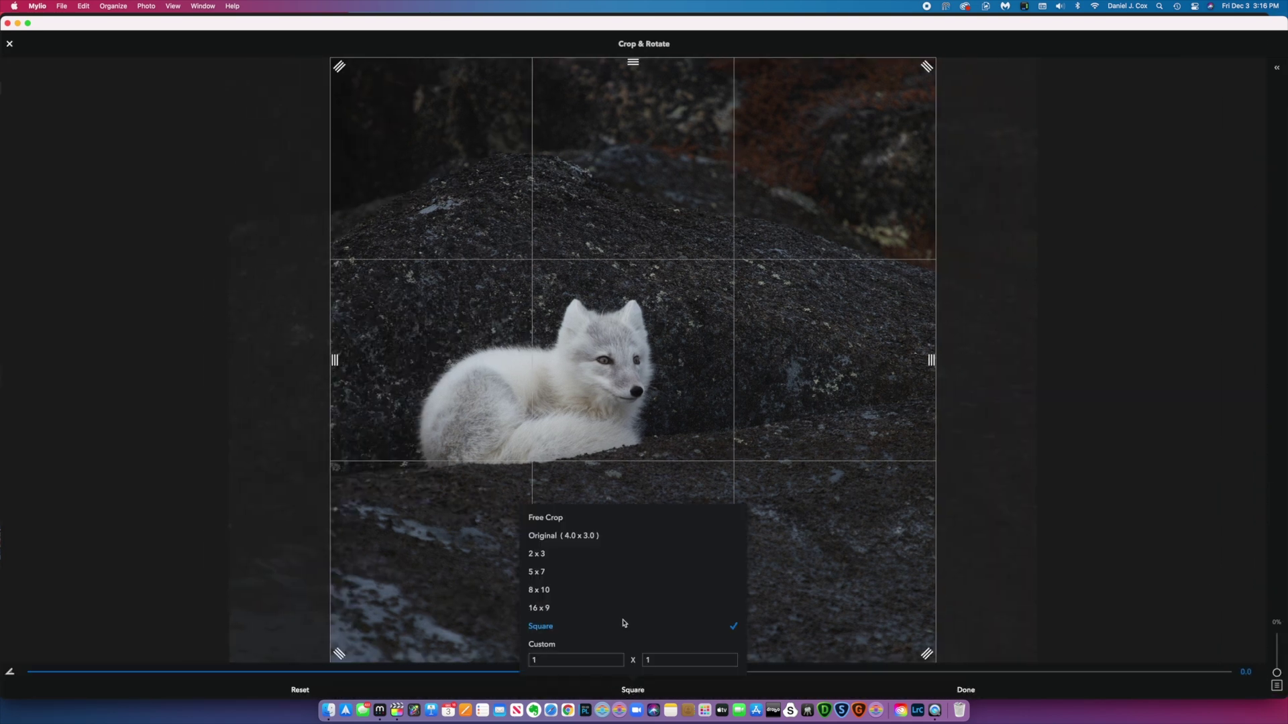
left_click(563, 535)
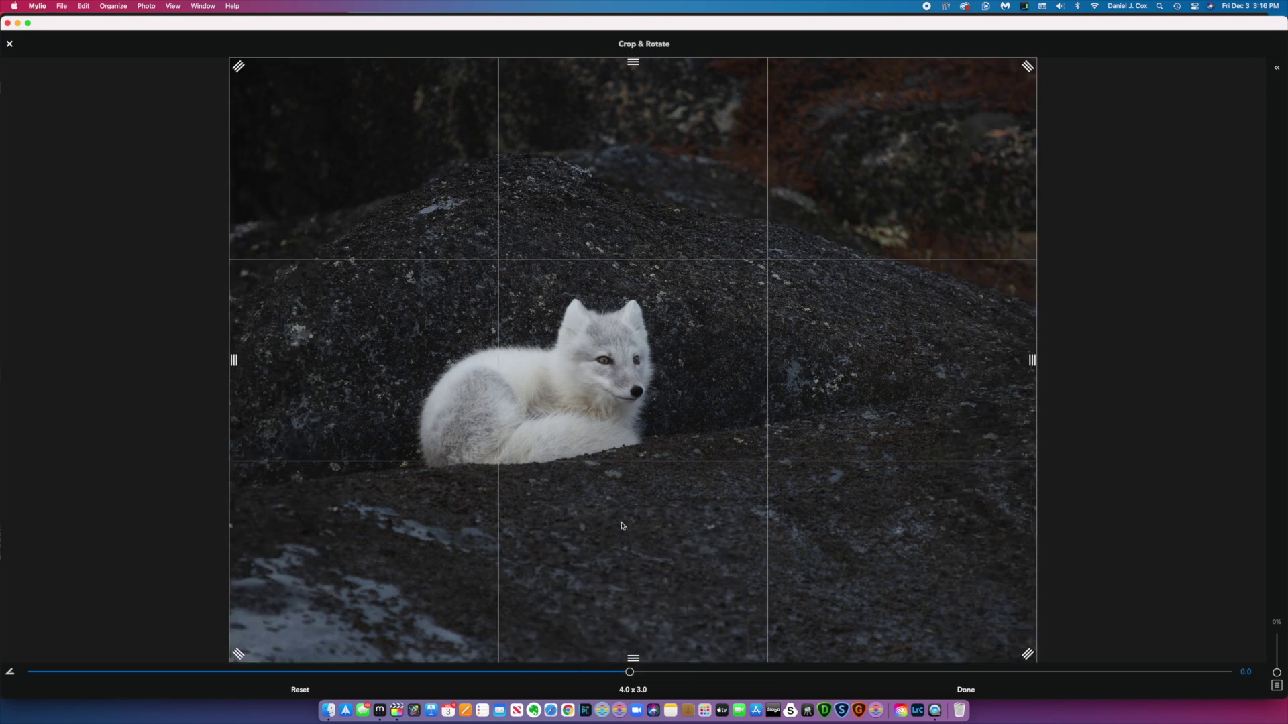
left_click_drag(1028, 67, 449, 279)
key("Escape")
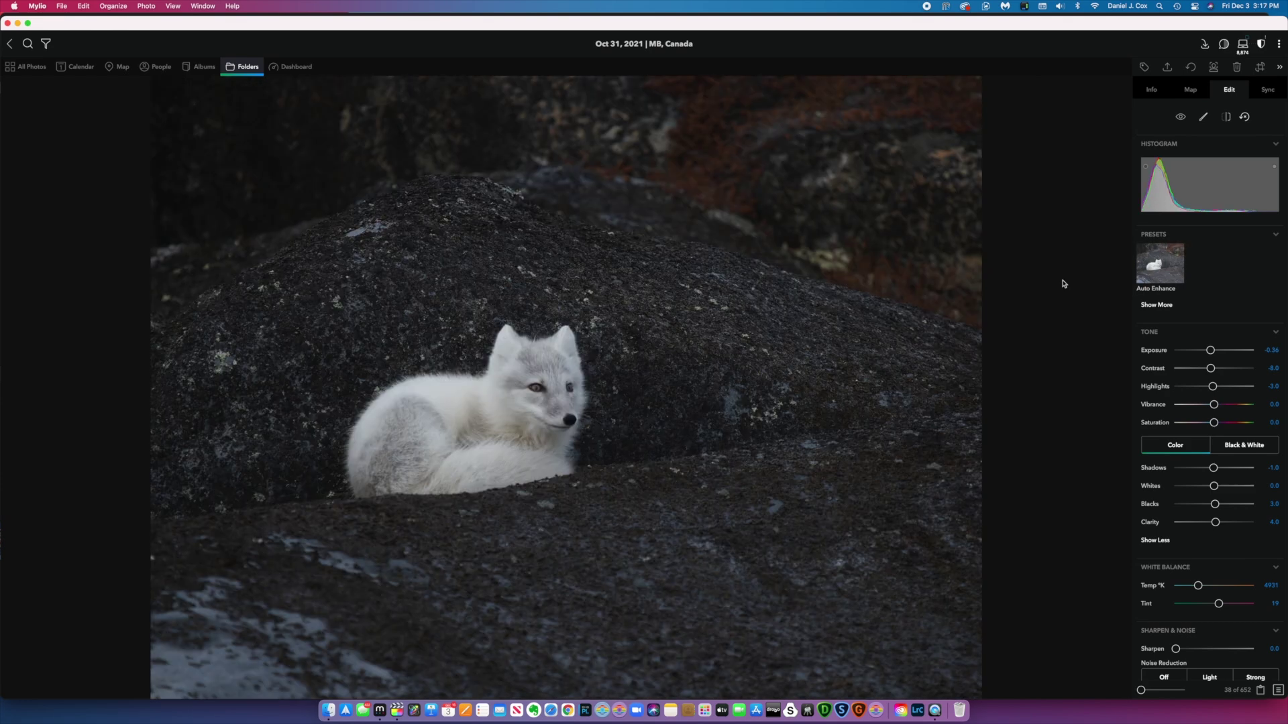
left_click(1152, 92)
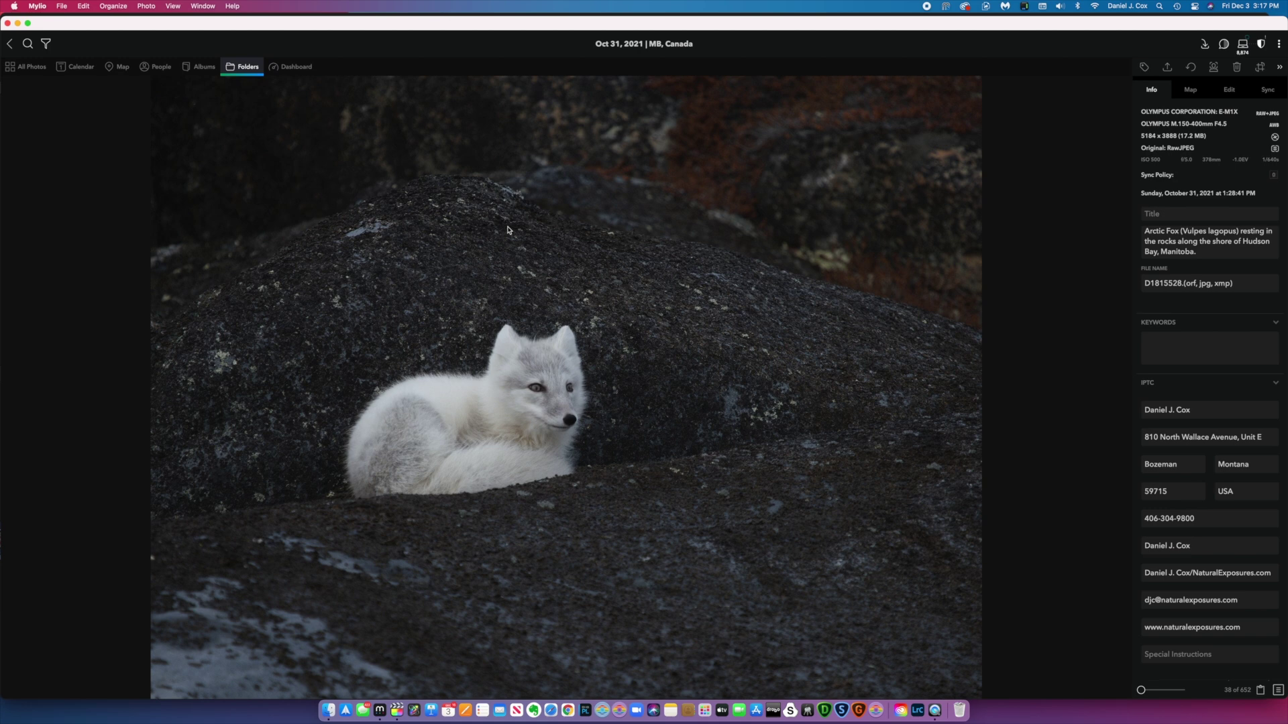
- Return to the grid and select the photos from row 2 through row 4
key("Escape")
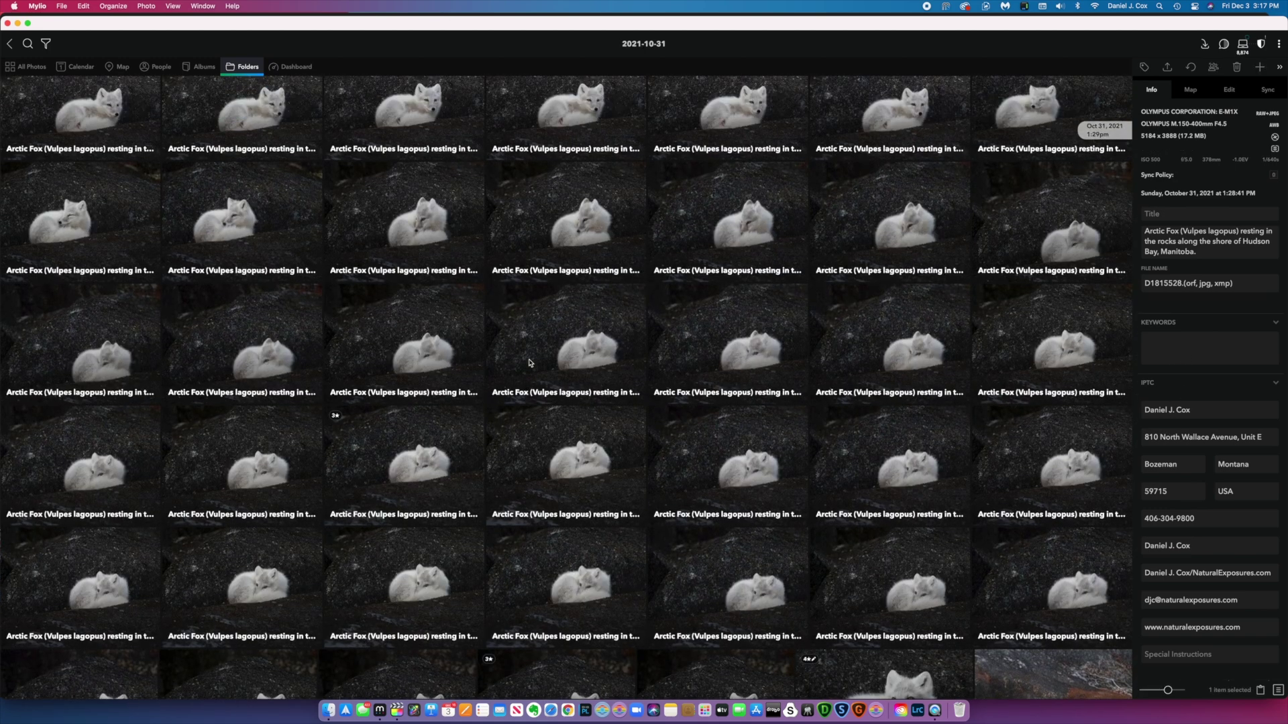
left_click(86, 239)
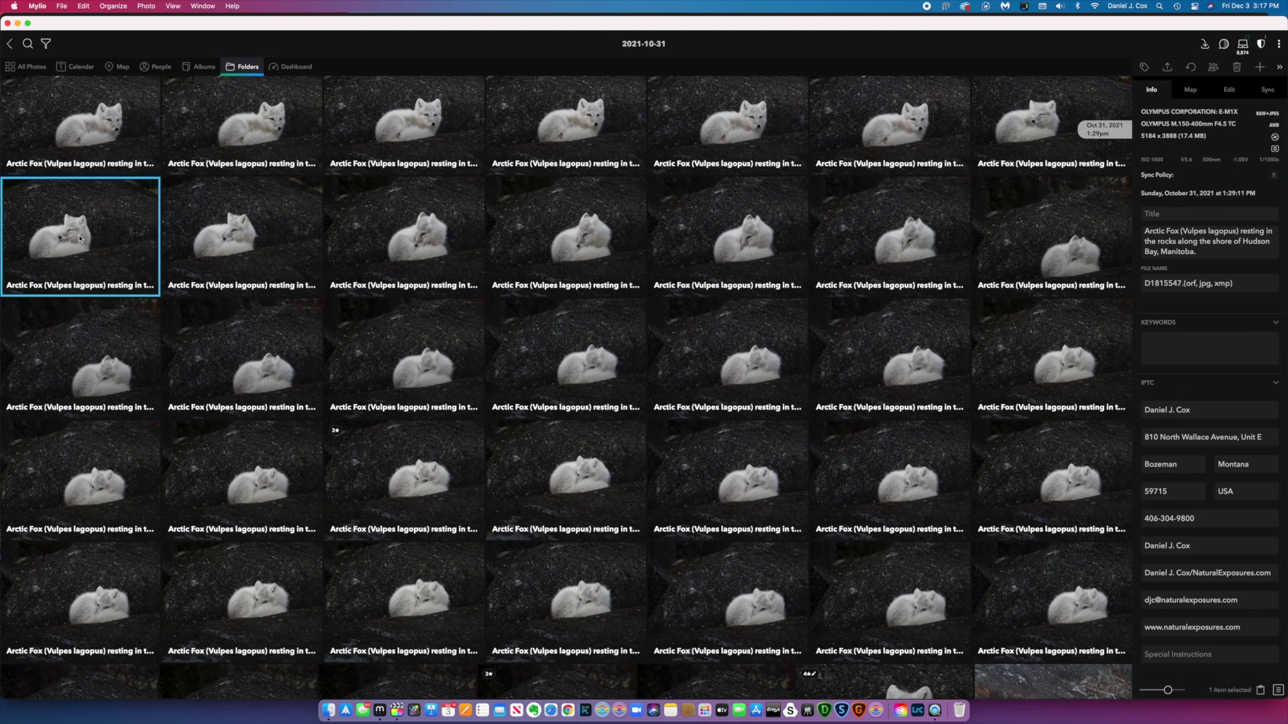
left_click(1043, 473, "shift")
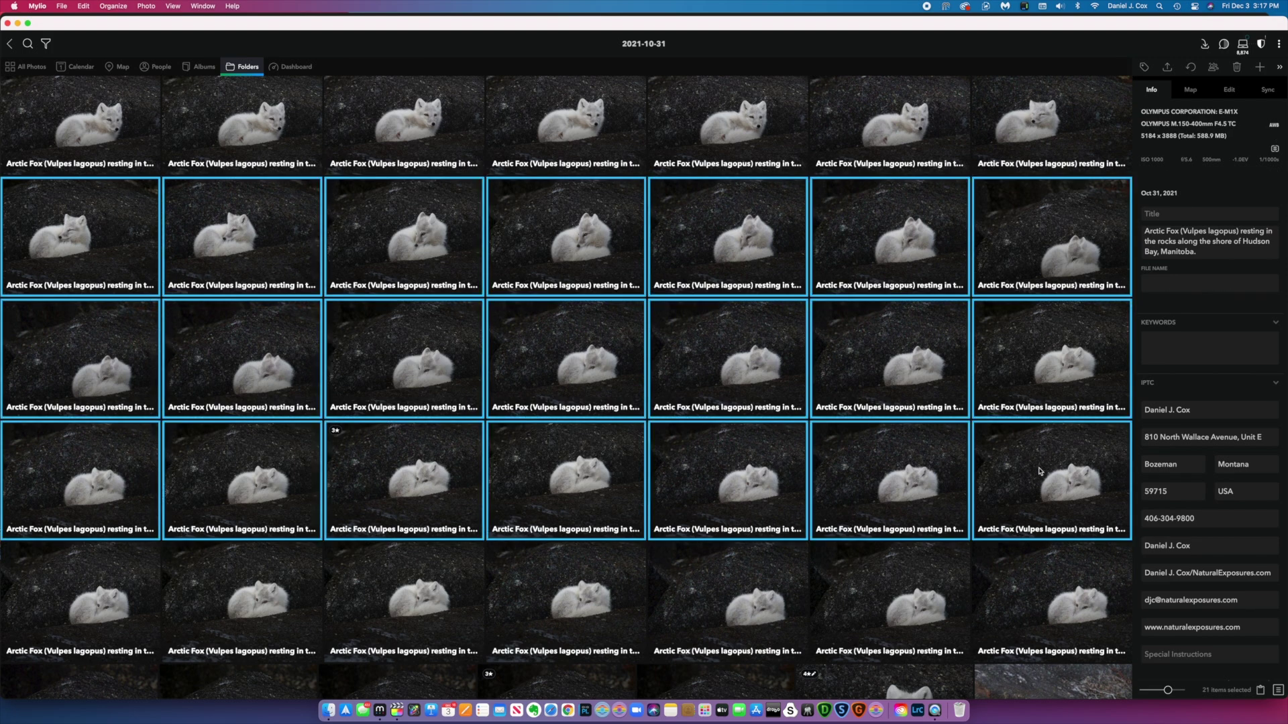
- Replace their caption with 'Test', then undo it to restore the Arctic Fox description
left_click(1192, 241)
double_click(1187, 242)
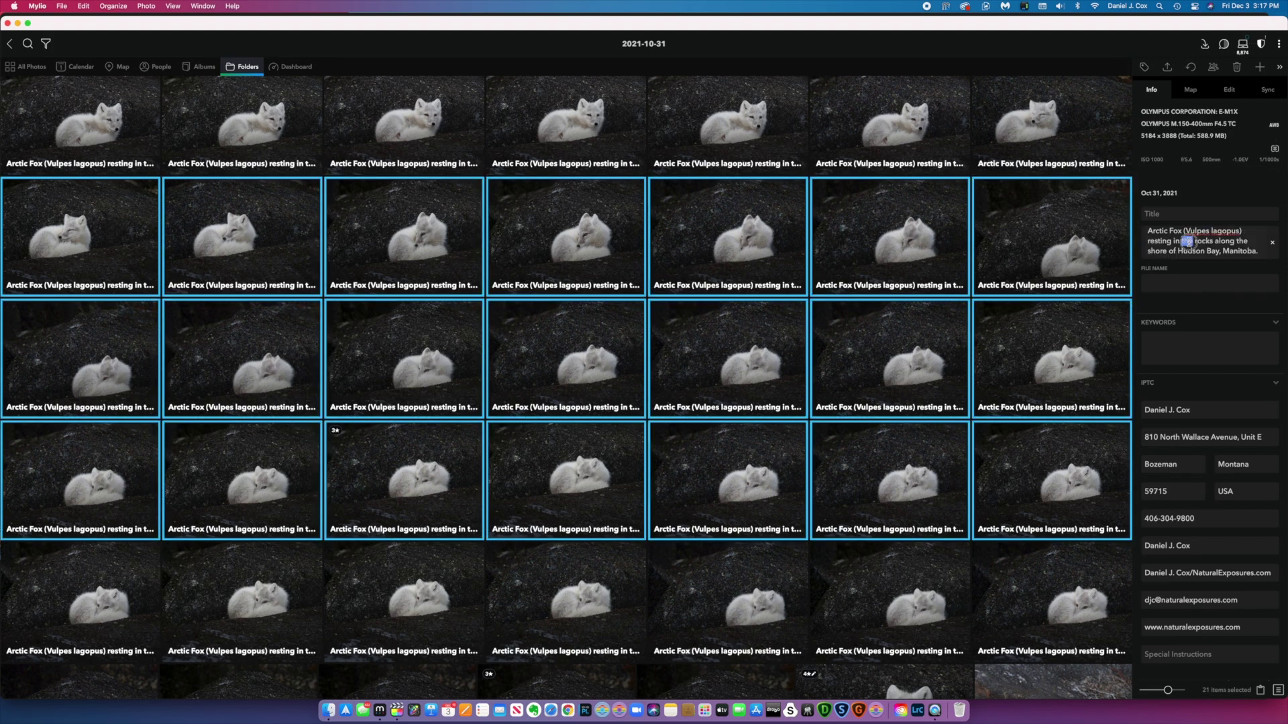
triple_click(1188, 242)
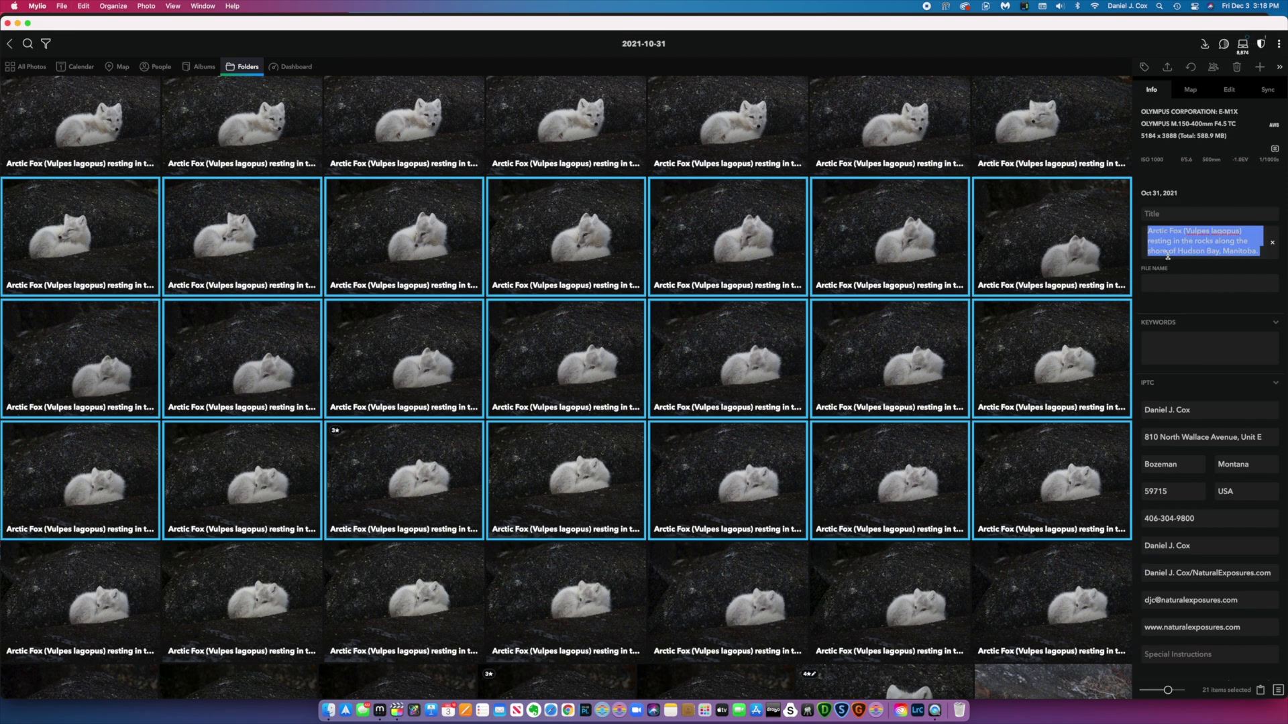
key("BackSpace")
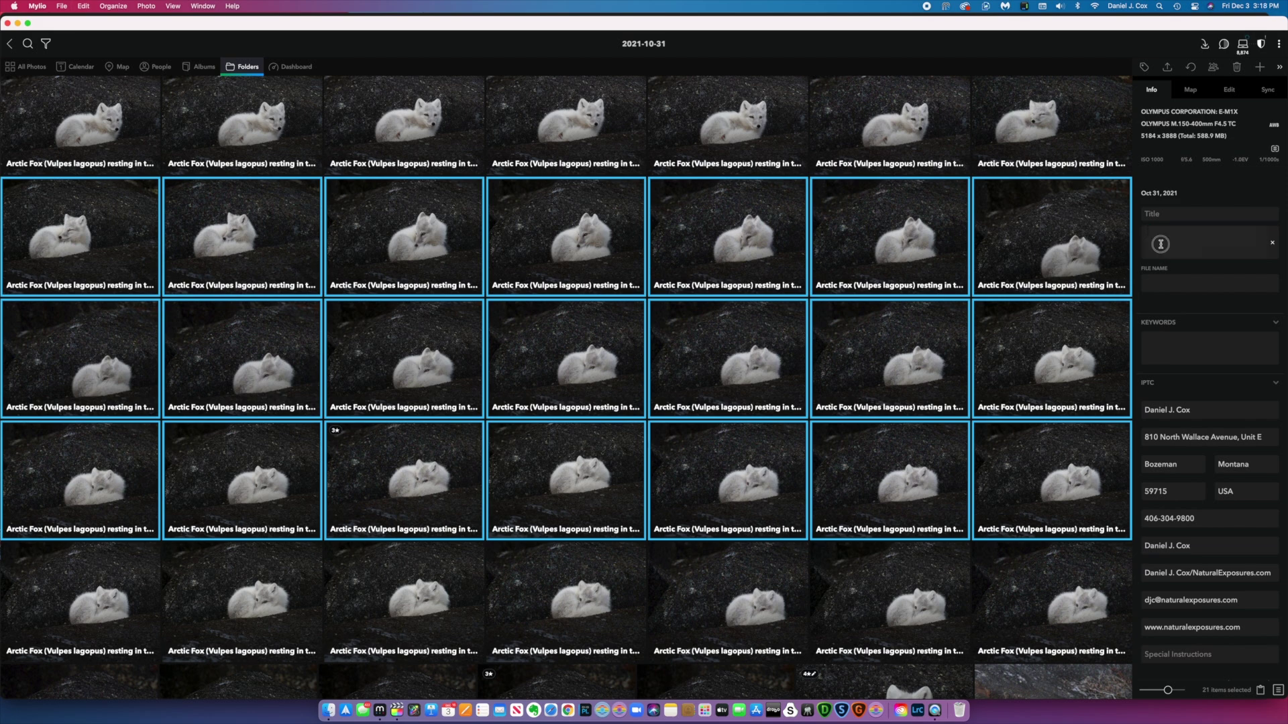
type("Test")
left_click(1042, 234)
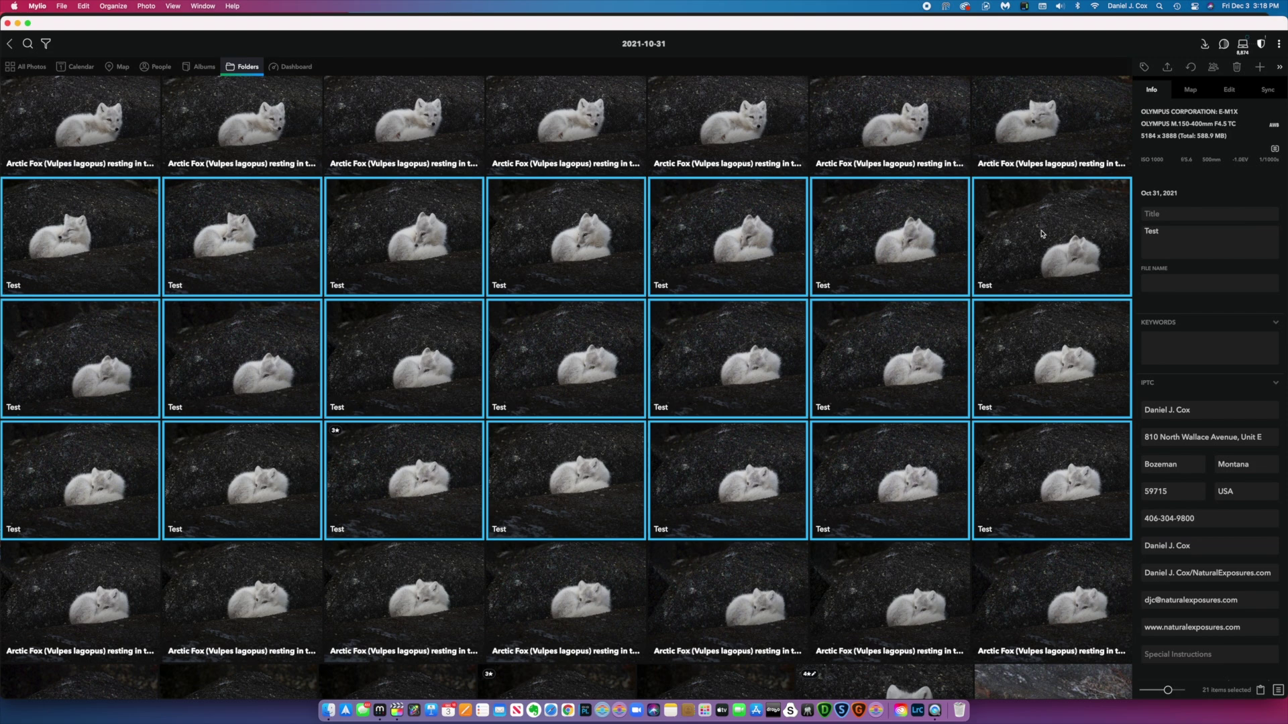
key("super+z")
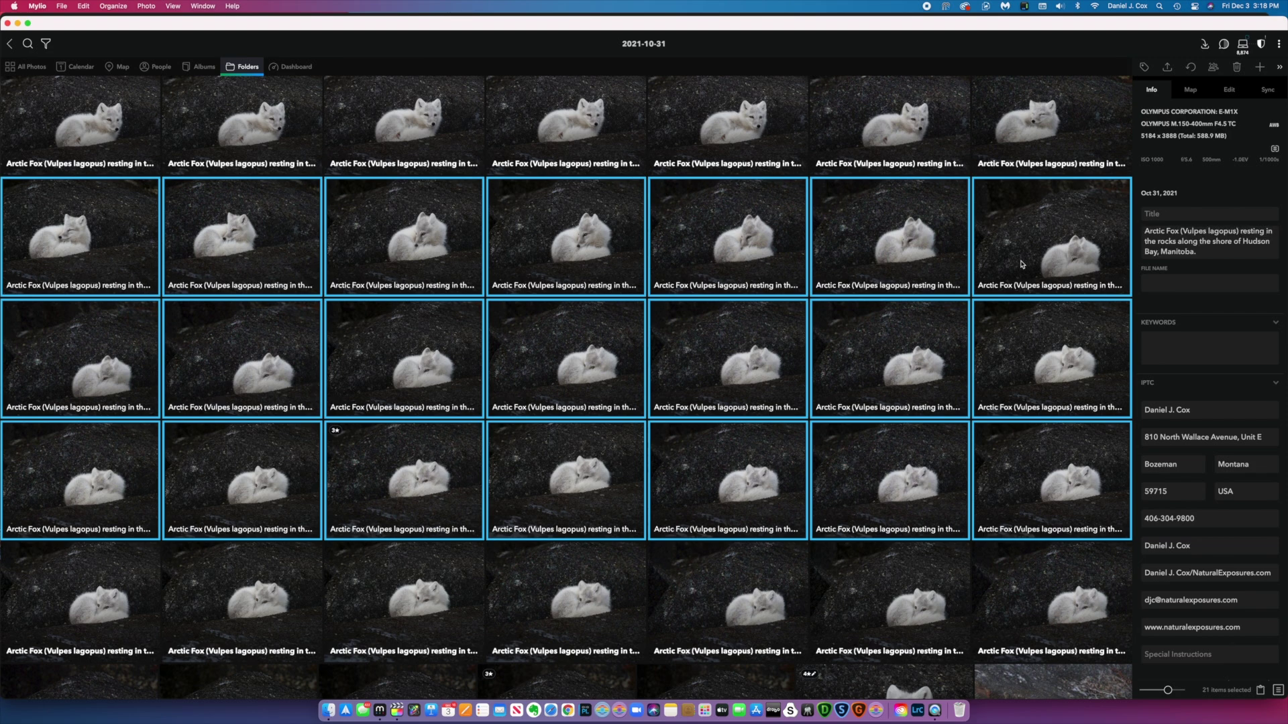
left_click(1161, 344)
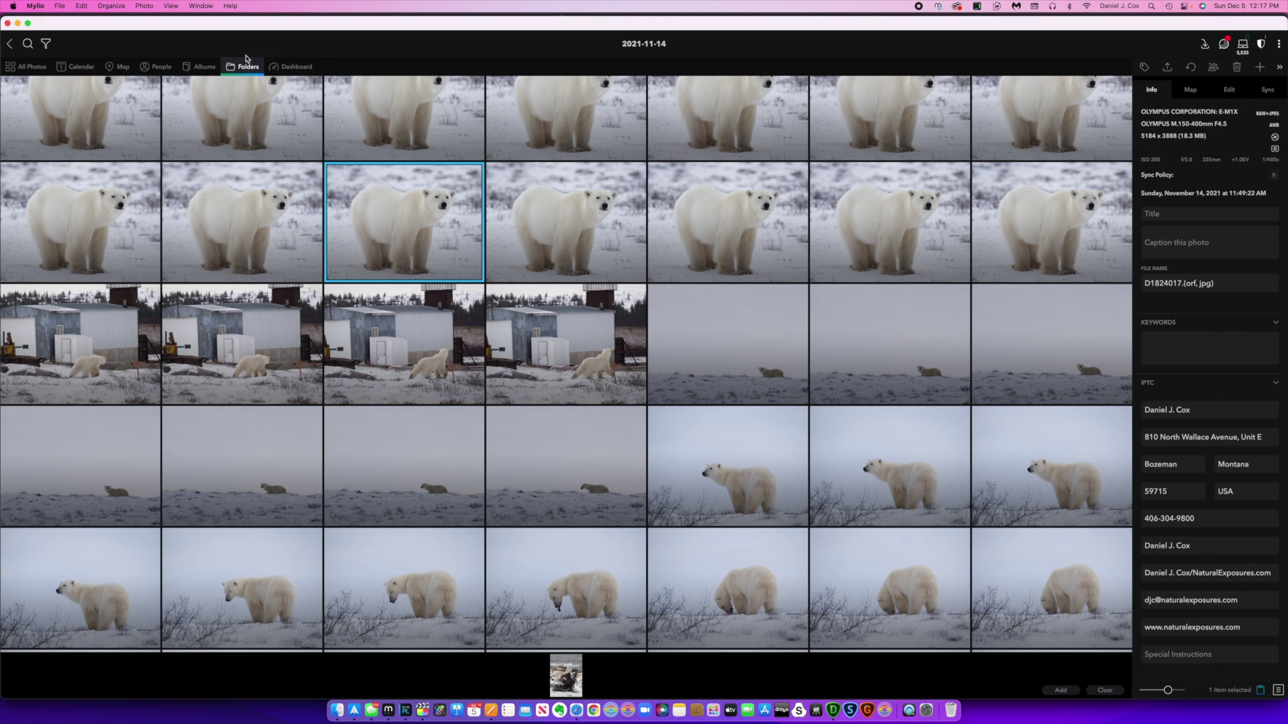
- Open polar bear photo D1824017.orf in DxO PhotoLab 5 via Photo > Open With
left_click(151, 6)
mouse_move(158, 54)
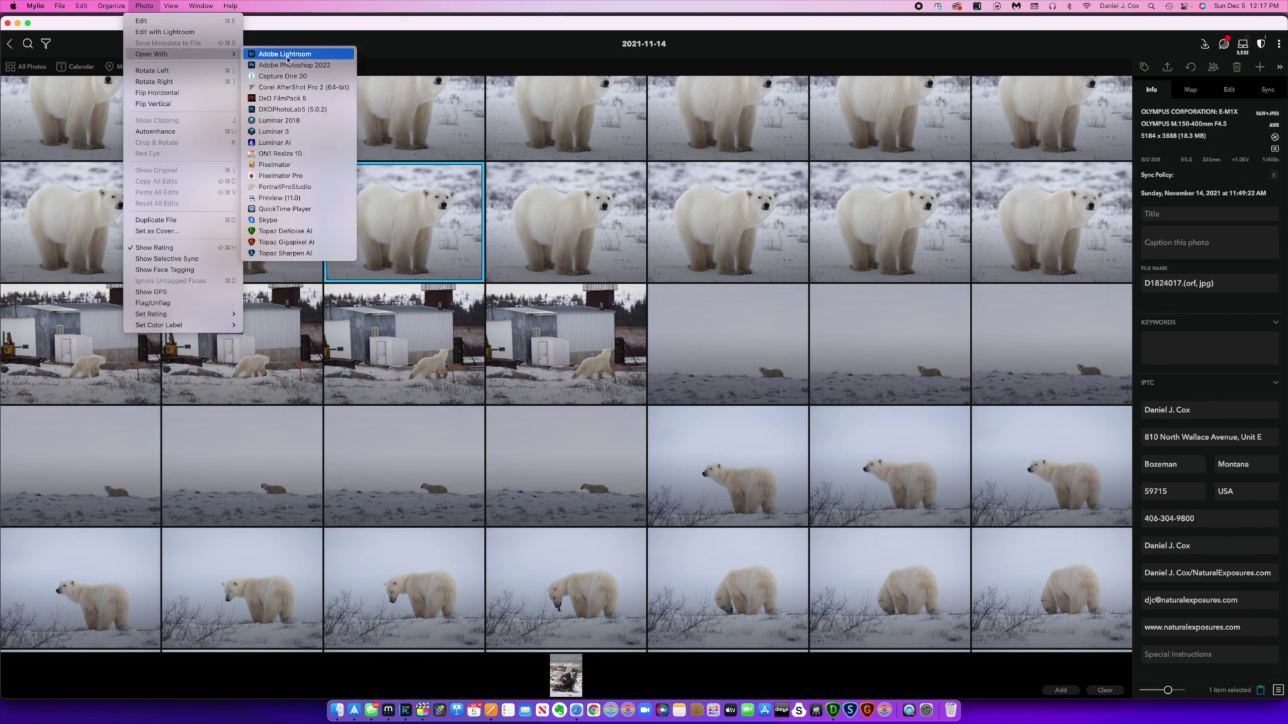
left_click(291, 109)
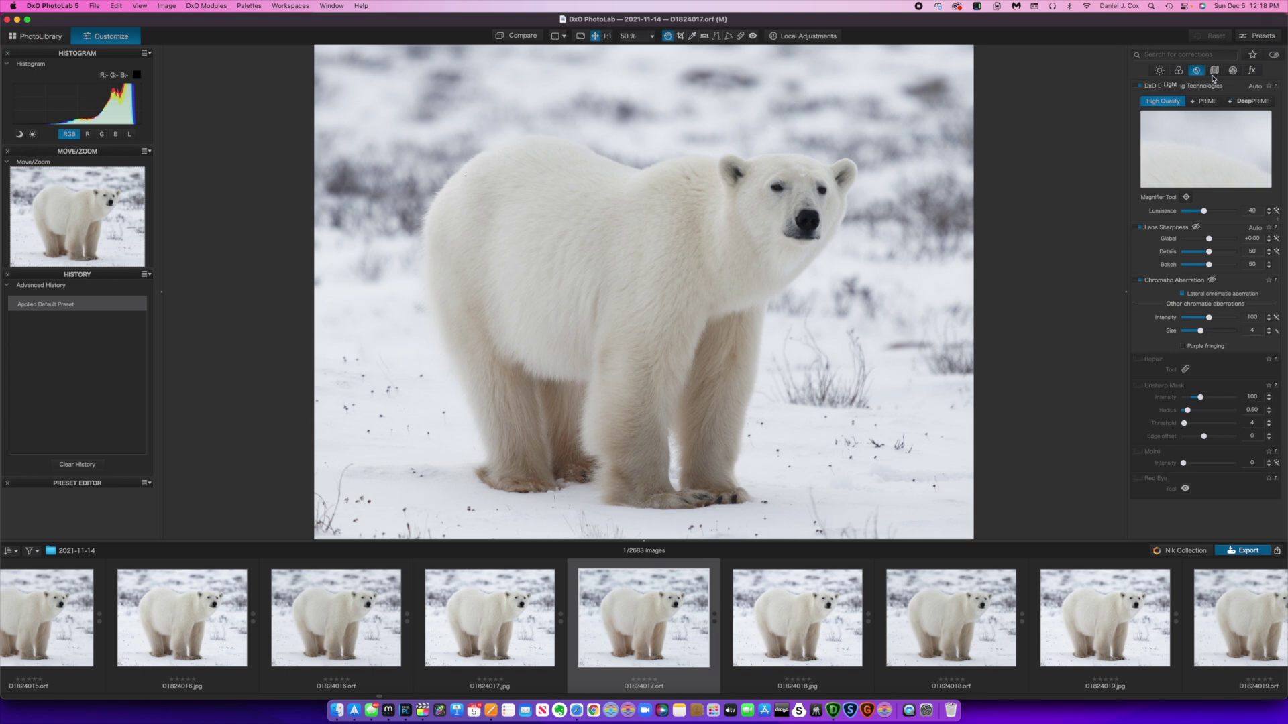
left_click(1159, 70)
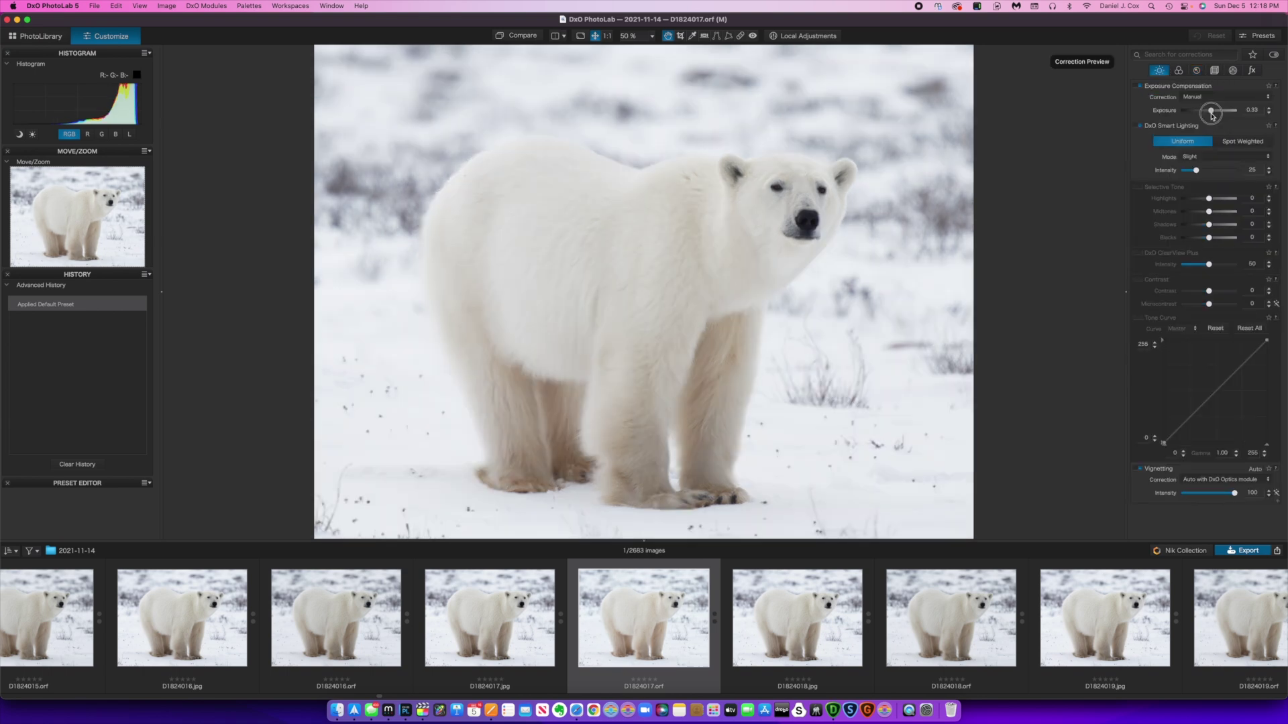
- Set exposure to +0.29, Highlights to -2, and adjust the shadows
left_click(1211, 111)
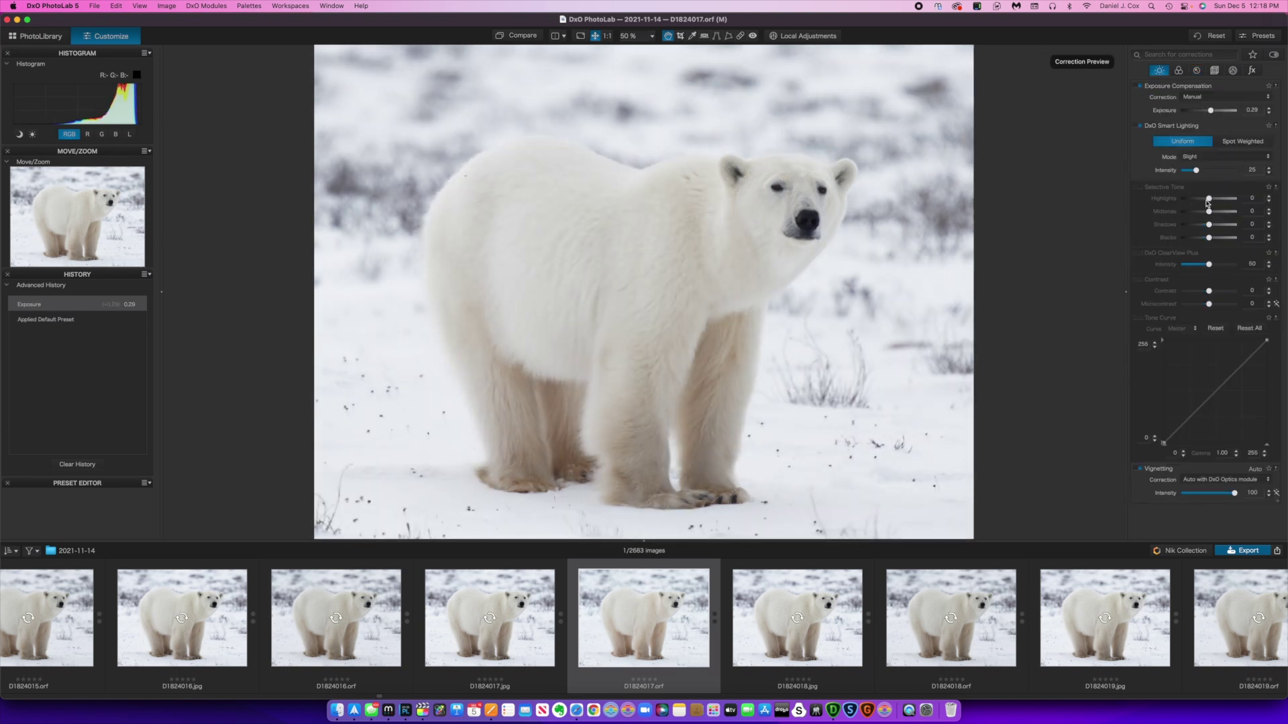
mouse_move(1211, 199)
left_mouse_down()
mouse_move(1182, 202)
mouse_move(1210, 201)
left_mouse_up()
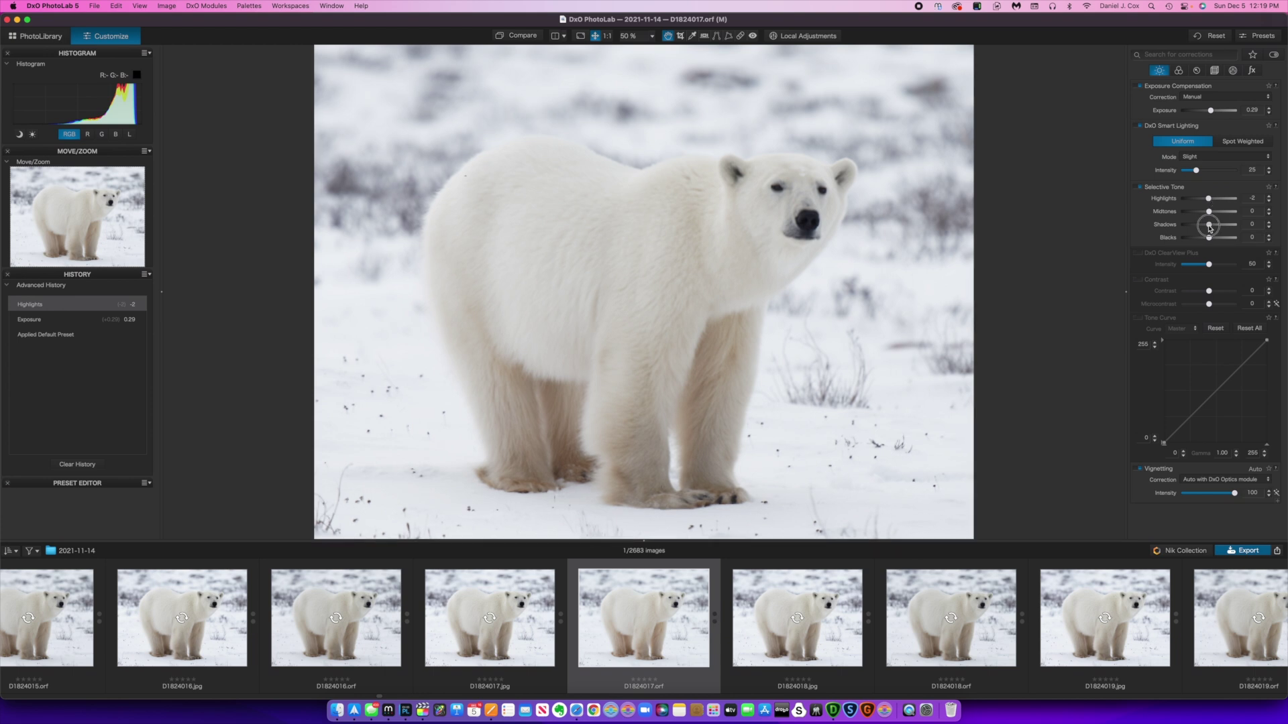
left_click_drag(1209, 225, 1208, 231)
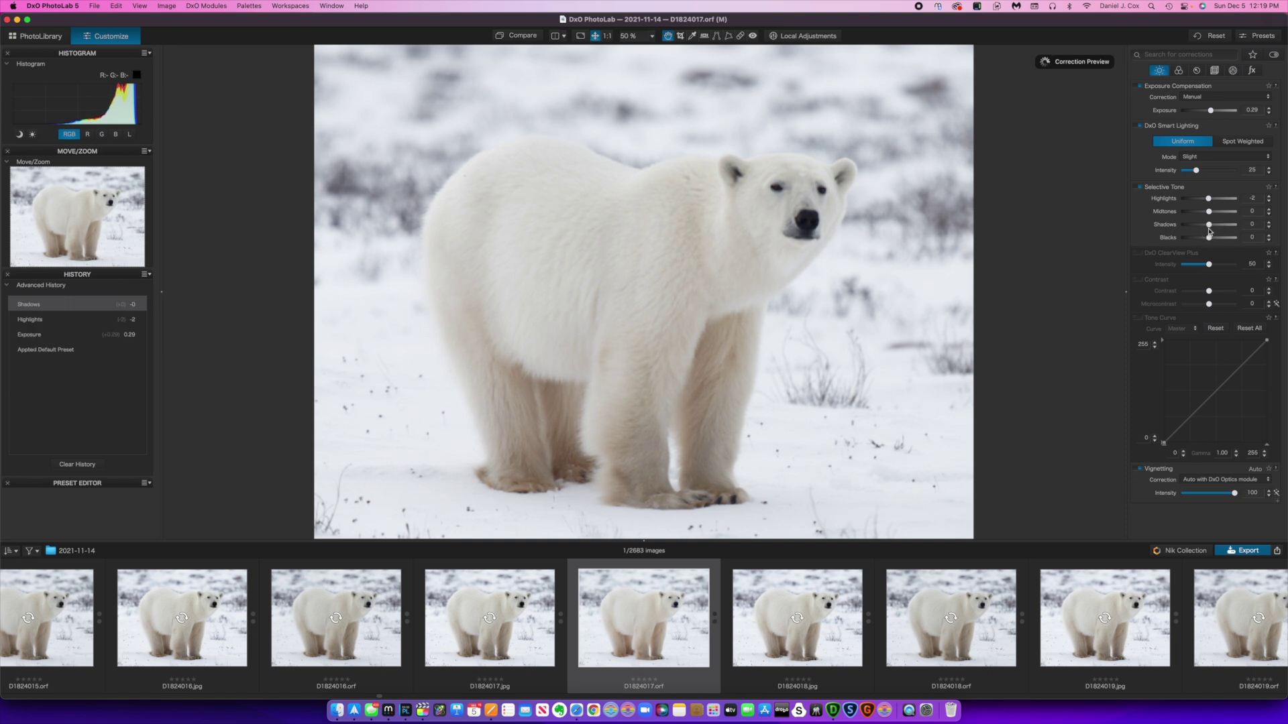
- Set the master tone curve to white point 250 and black point 10
left_click(1143, 345)
type("2")
left_click(1143, 437)
type("10")
key("Return")
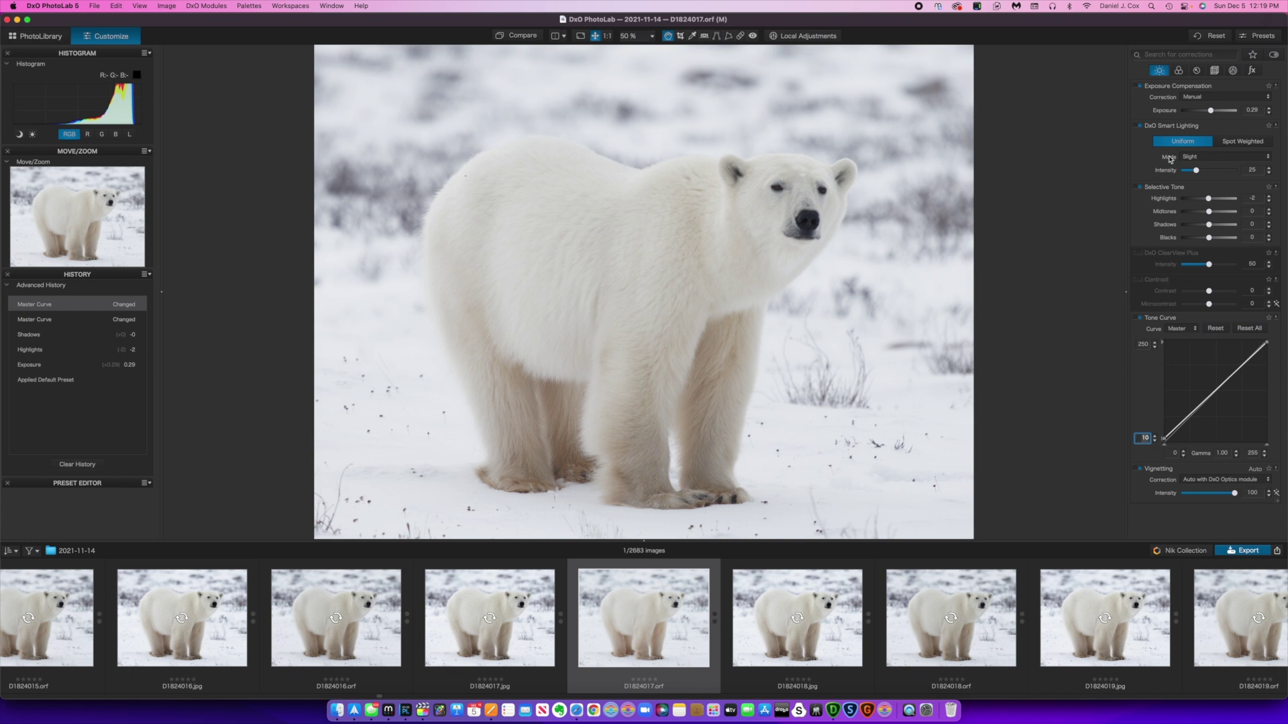
- Try ClearView Plus at around 10 intensity, then turn it back off
left_click(1141, 253)
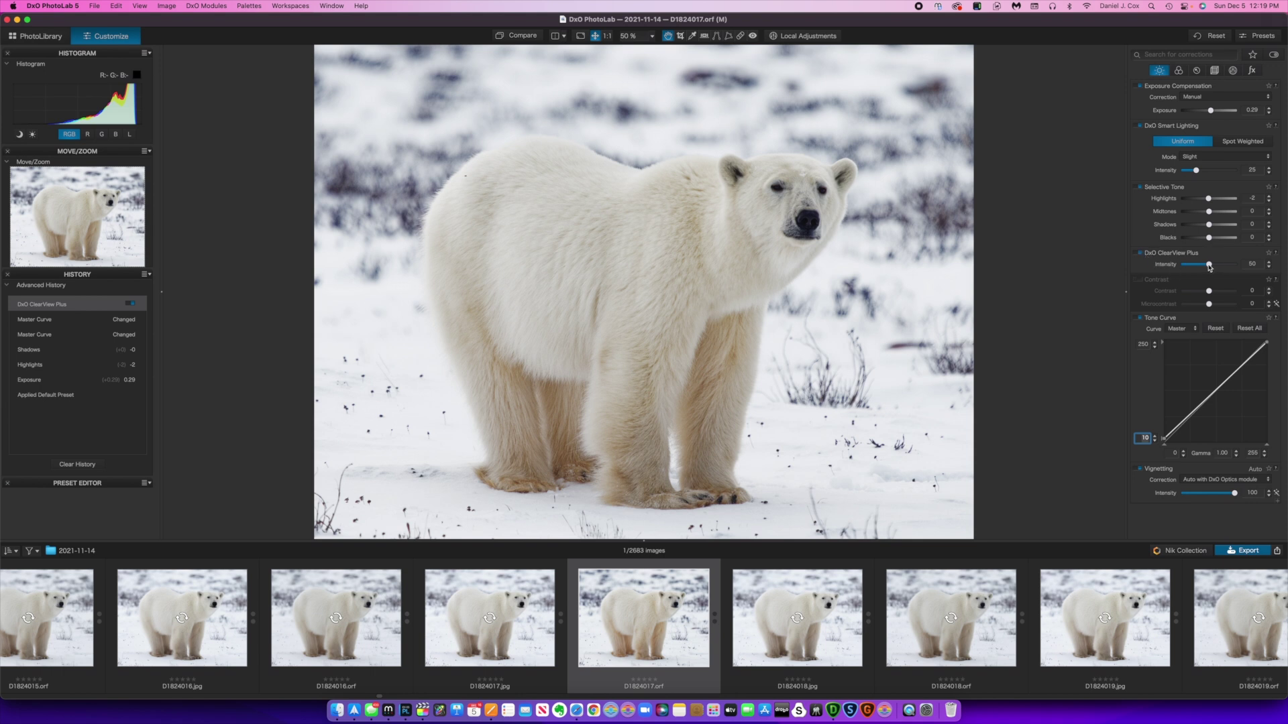
left_click_drag(1207, 267, 1188, 267)
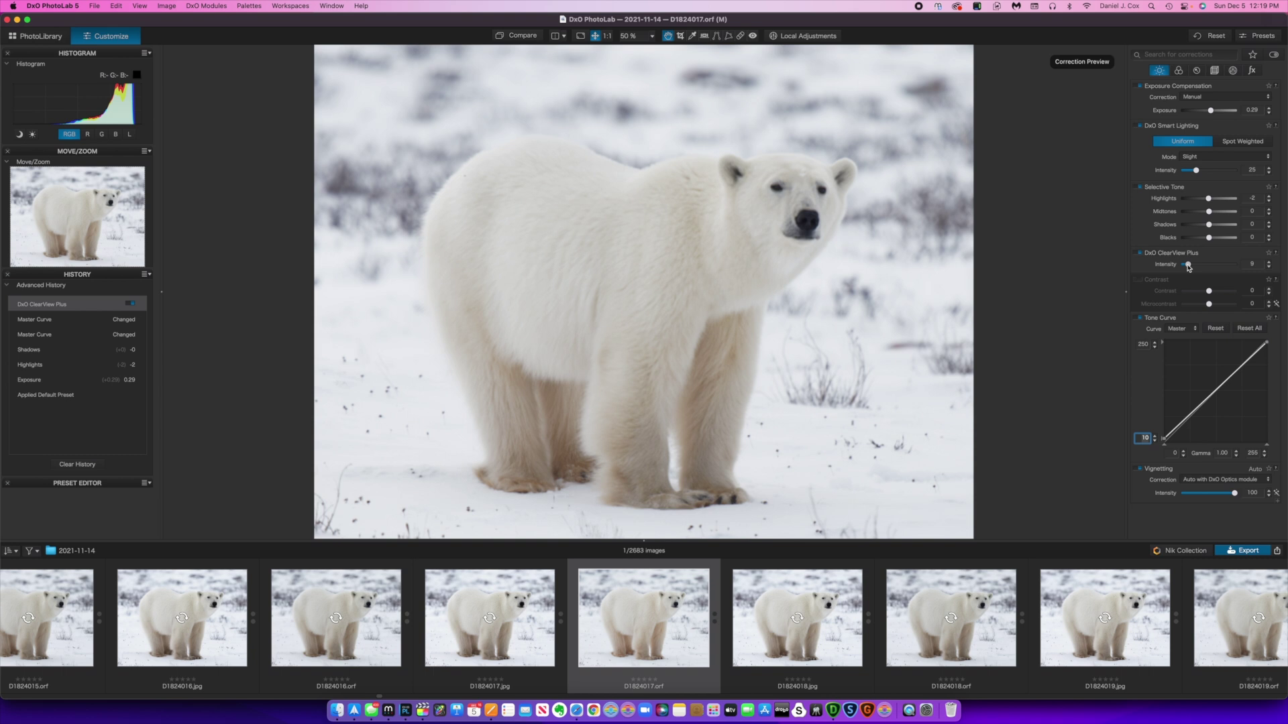
left_click(1139, 253)
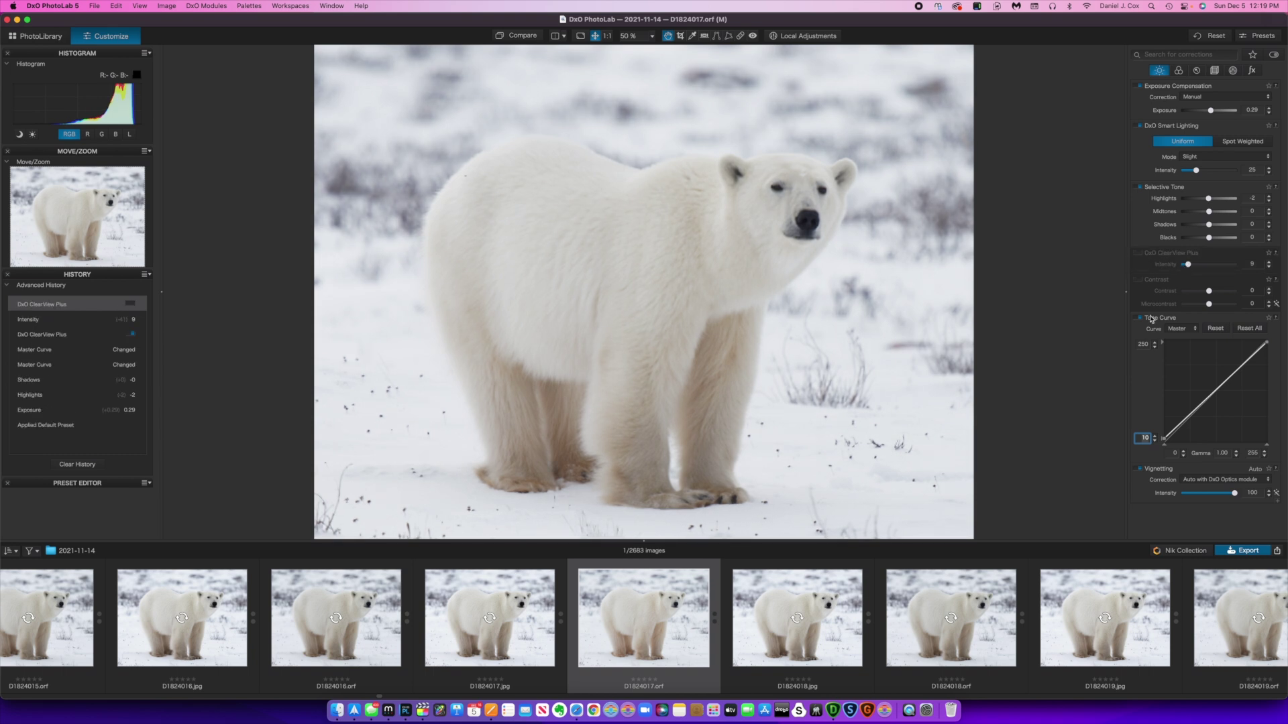
left_click(1179, 71)
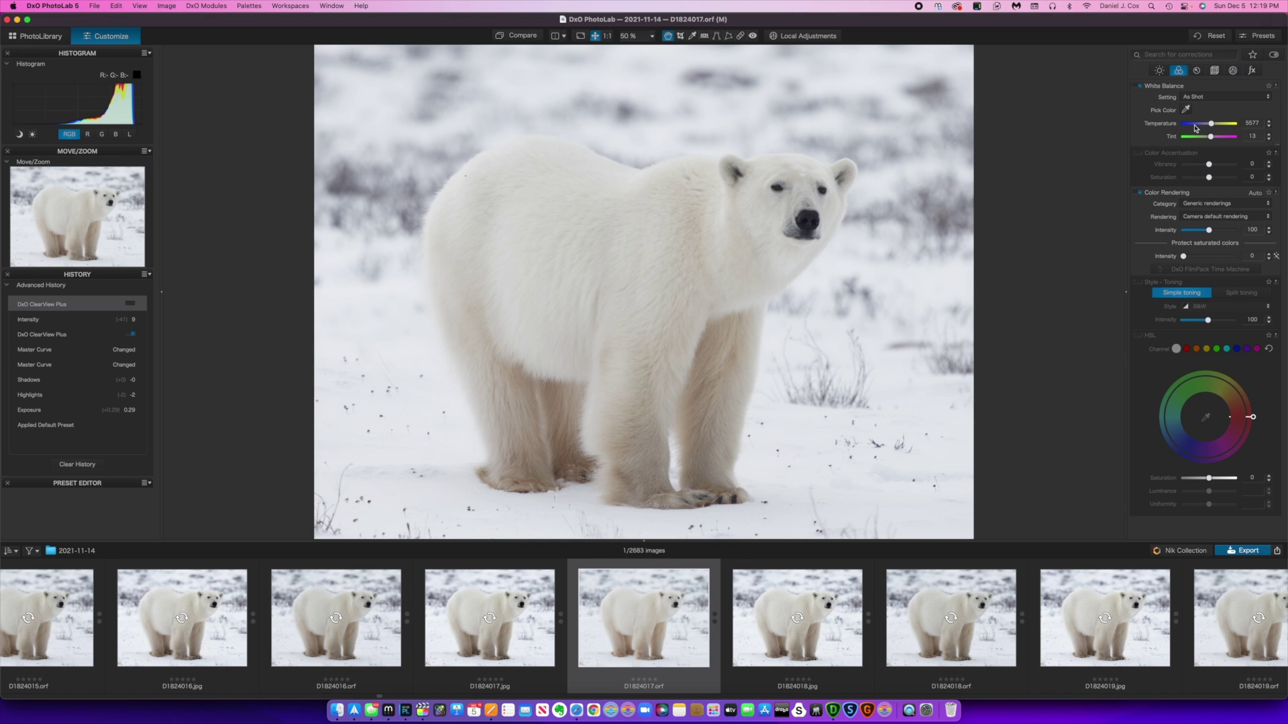
- Give the polar bear photo a custom White Balance temperature instead of As Shot
mouse_move(1213, 127)
left_mouse_down()
mouse_move(1193, 128)
mouse_move(1215, 128)
left_mouse_up()
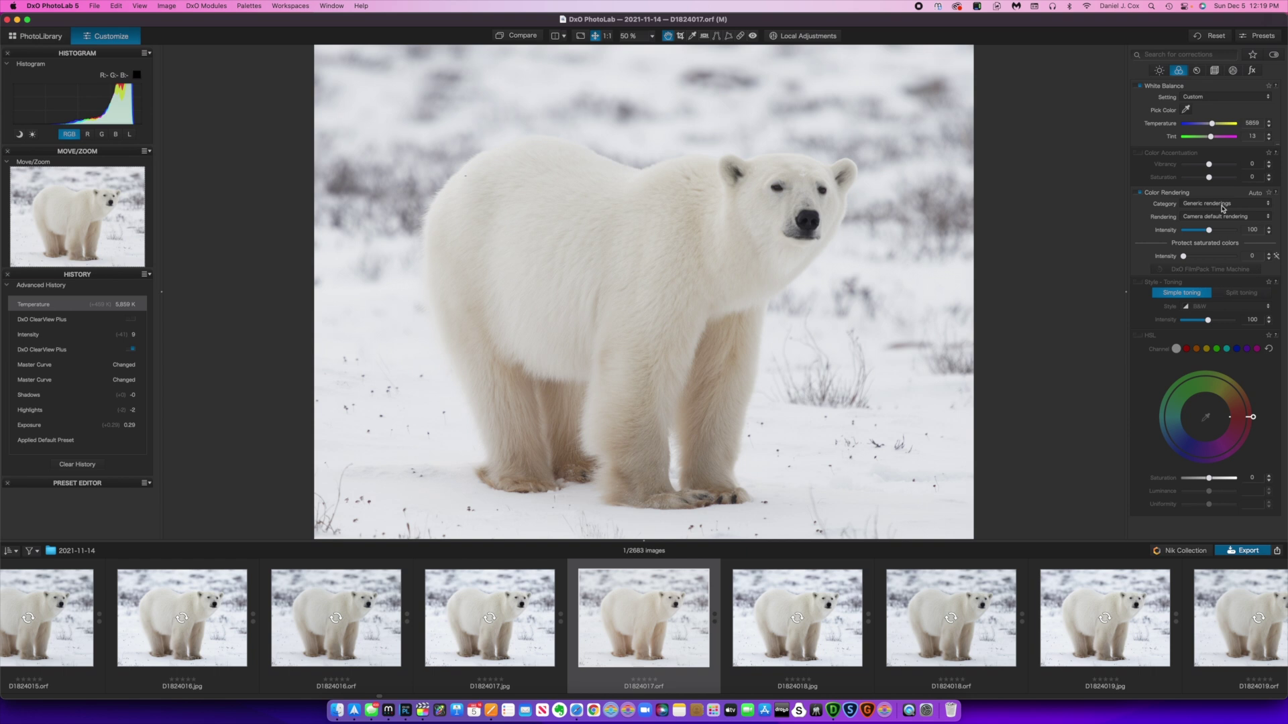
left_click(1197, 71)
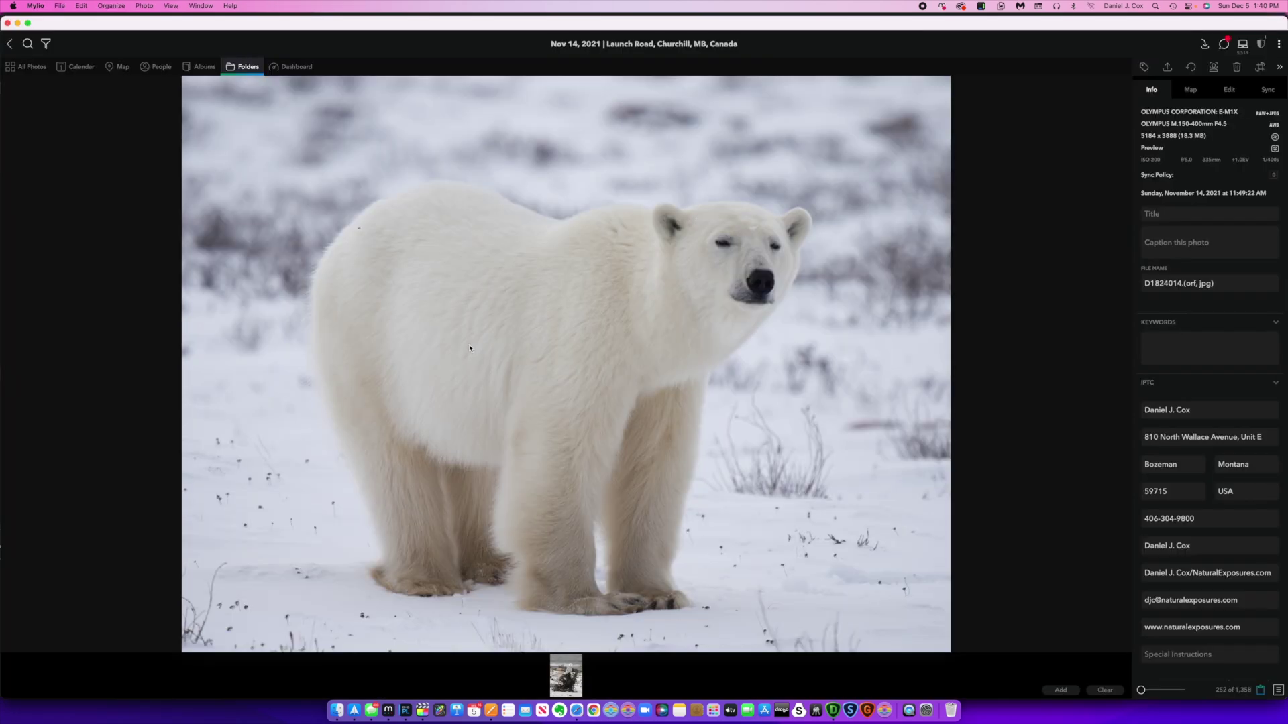
key("Right")
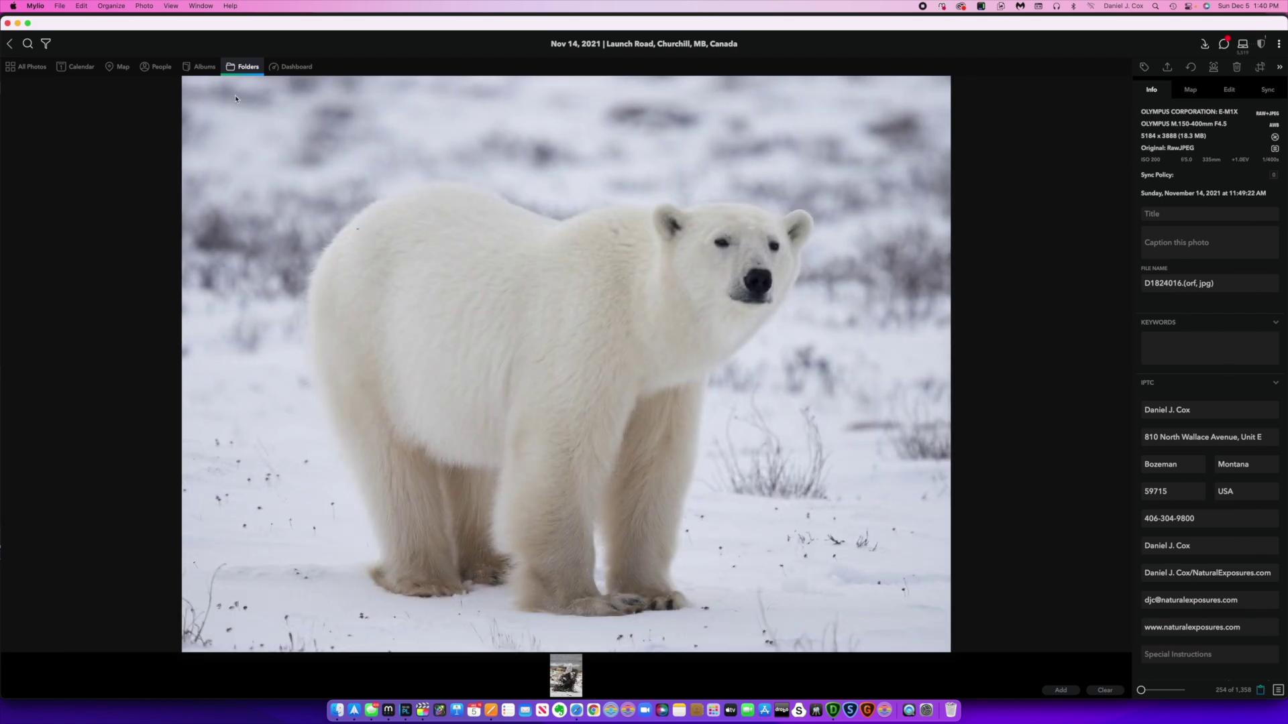
- Switch Mylio to Albums to show the Gordes night photo
left_click(205, 67)
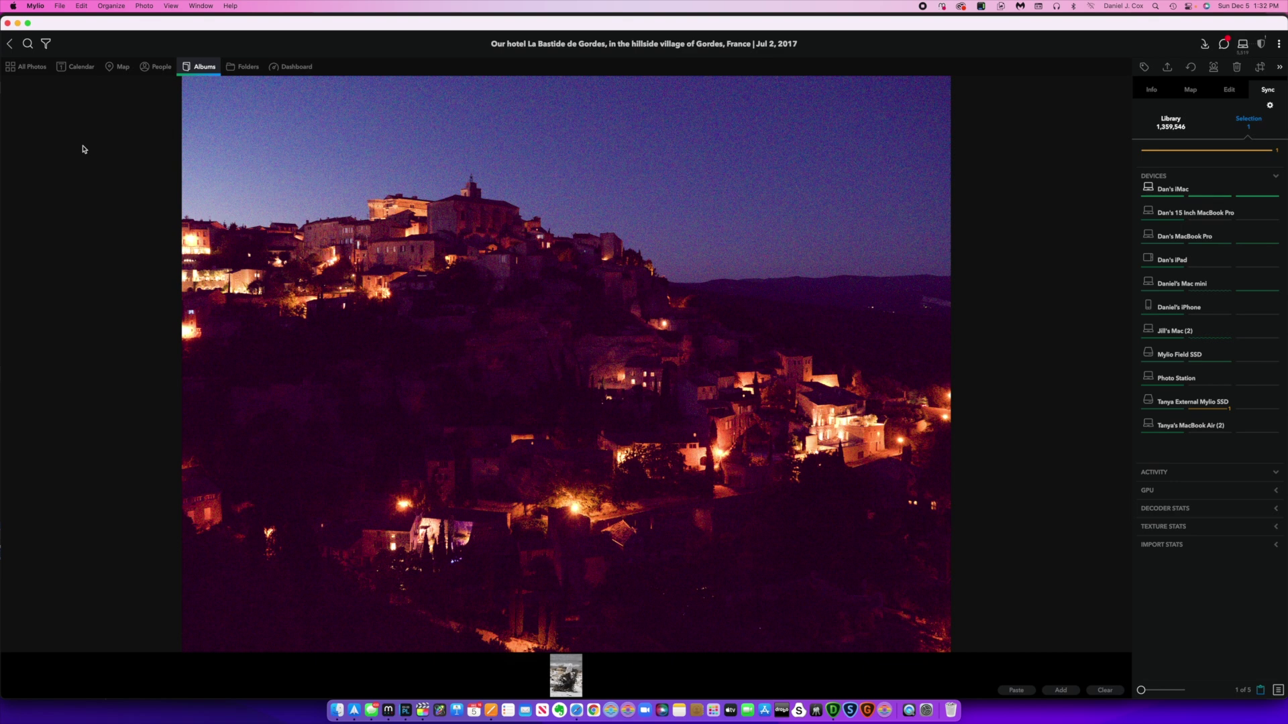
- Open the Gordes night photo D1395885.RW2 in DxO PhotoLab 5 through Open With
left_click(1151, 91)
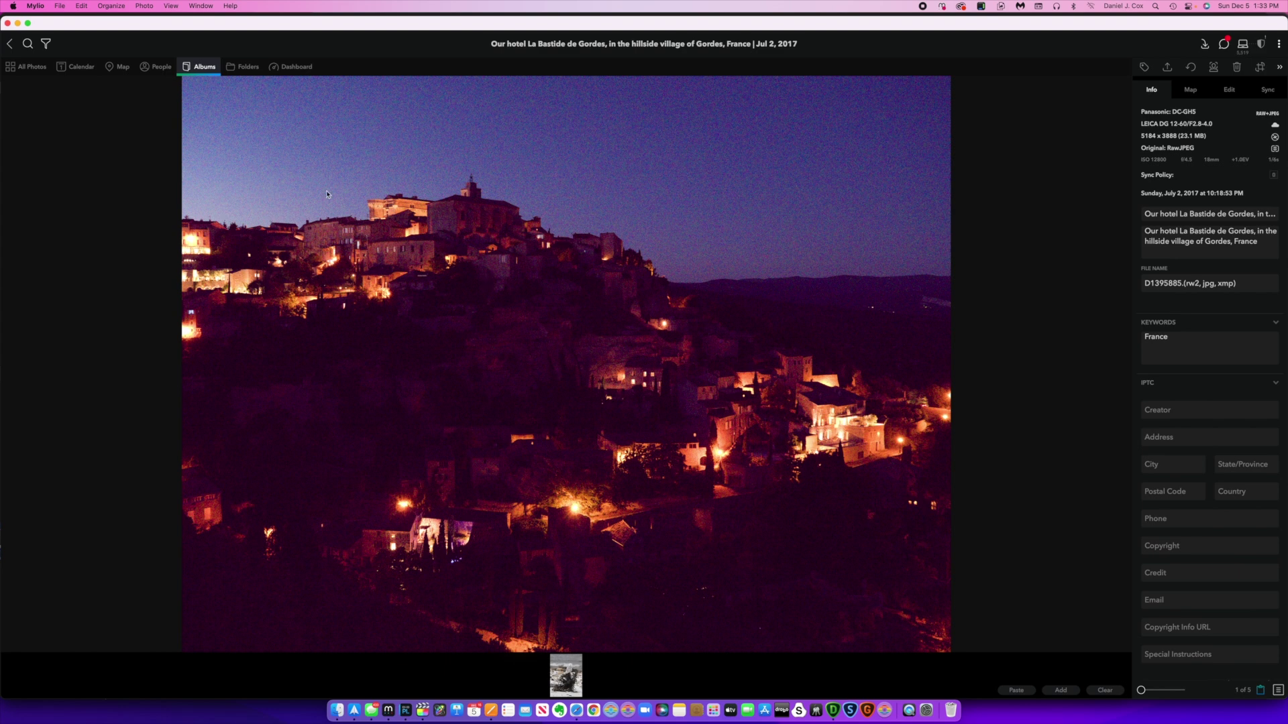
left_click(145, 5)
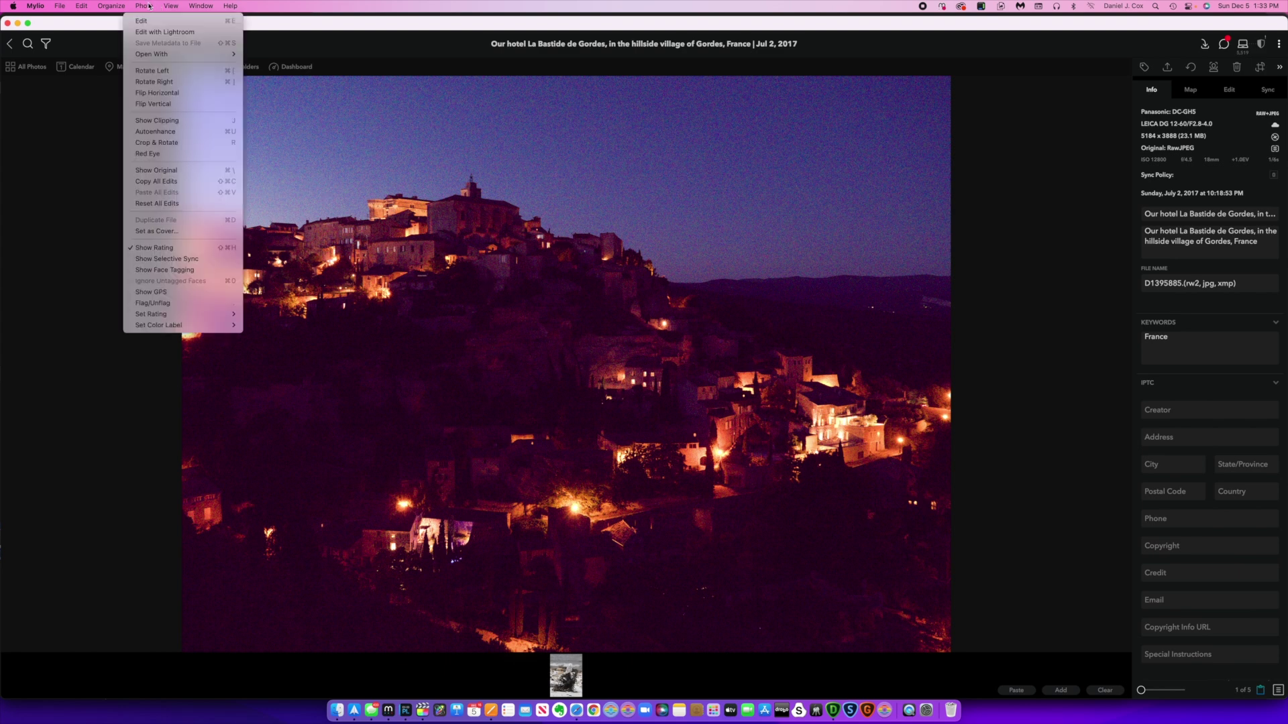
mouse_move(159, 55)
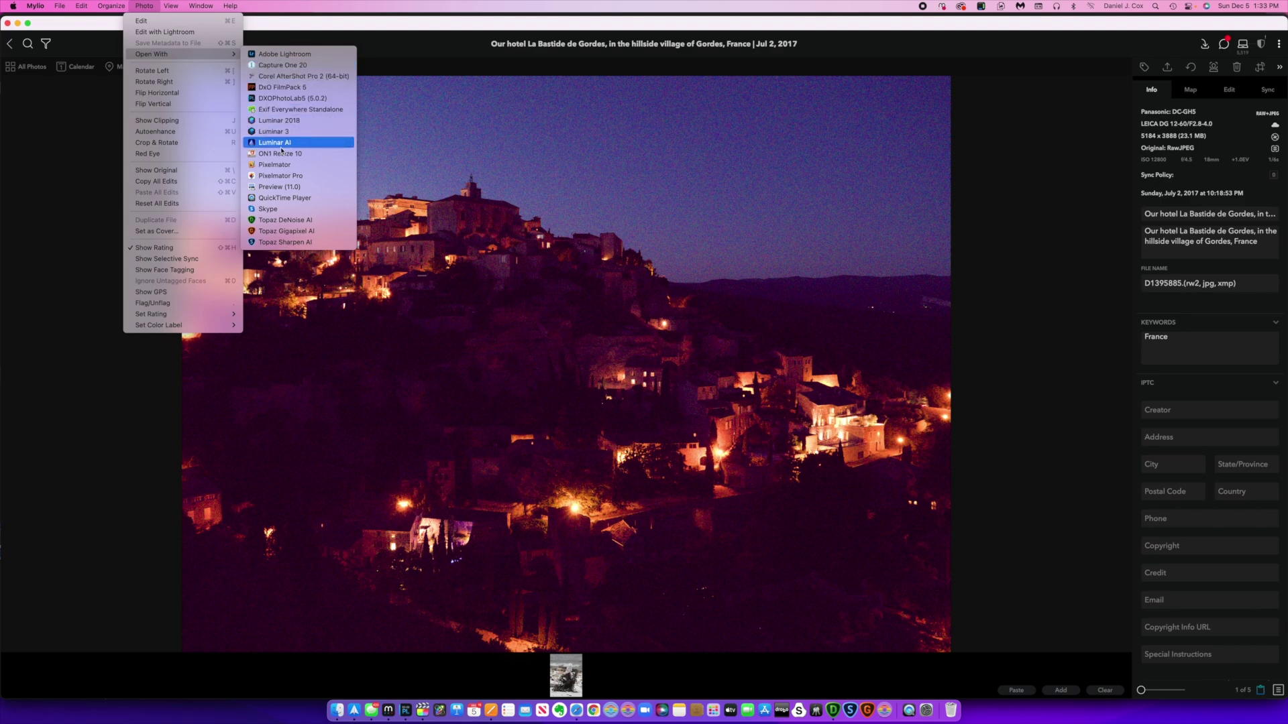
left_click(279, 98)
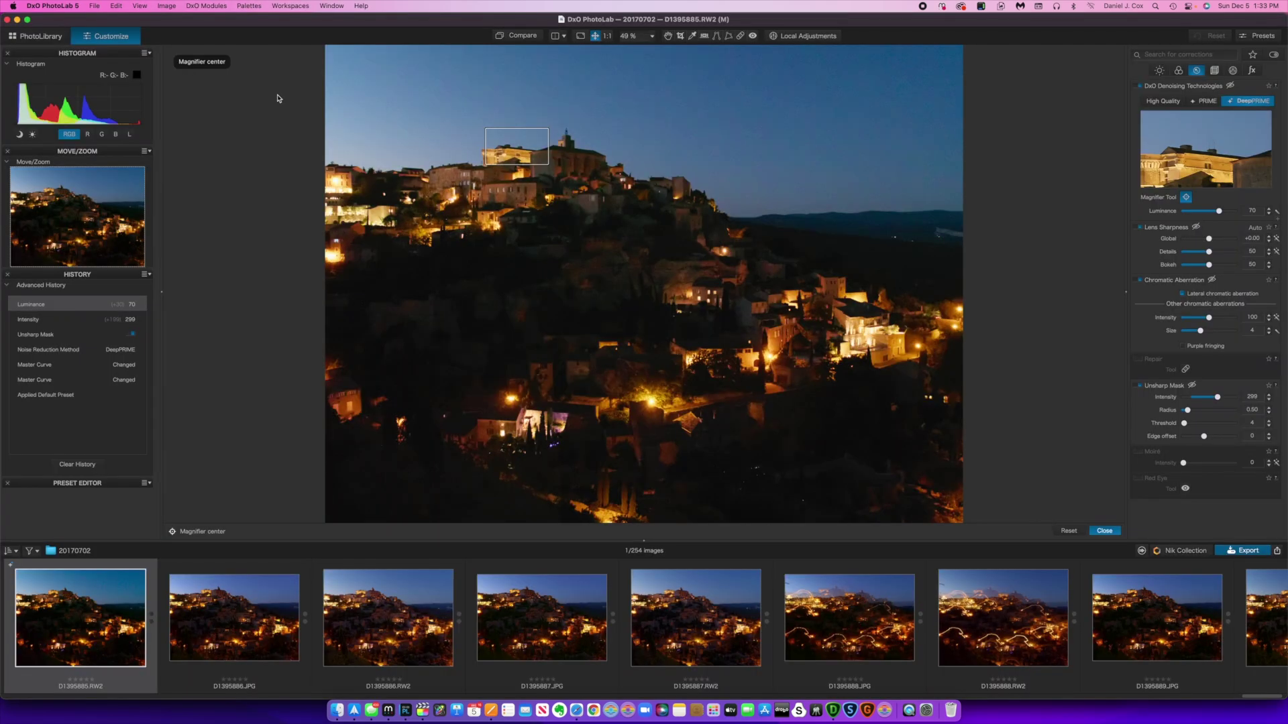
- Try High Quality and PRIME noise reduction, then return to DeepPRIME
left_click(1159, 102)
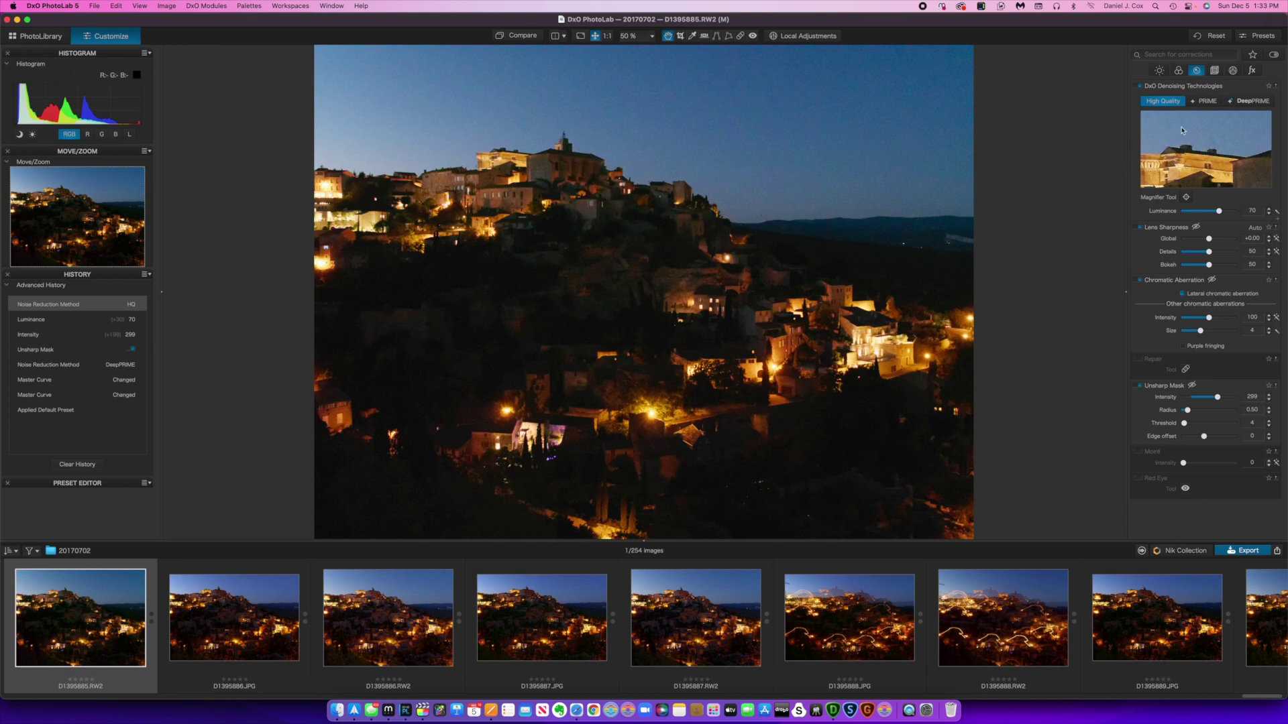
left_click(1207, 101)
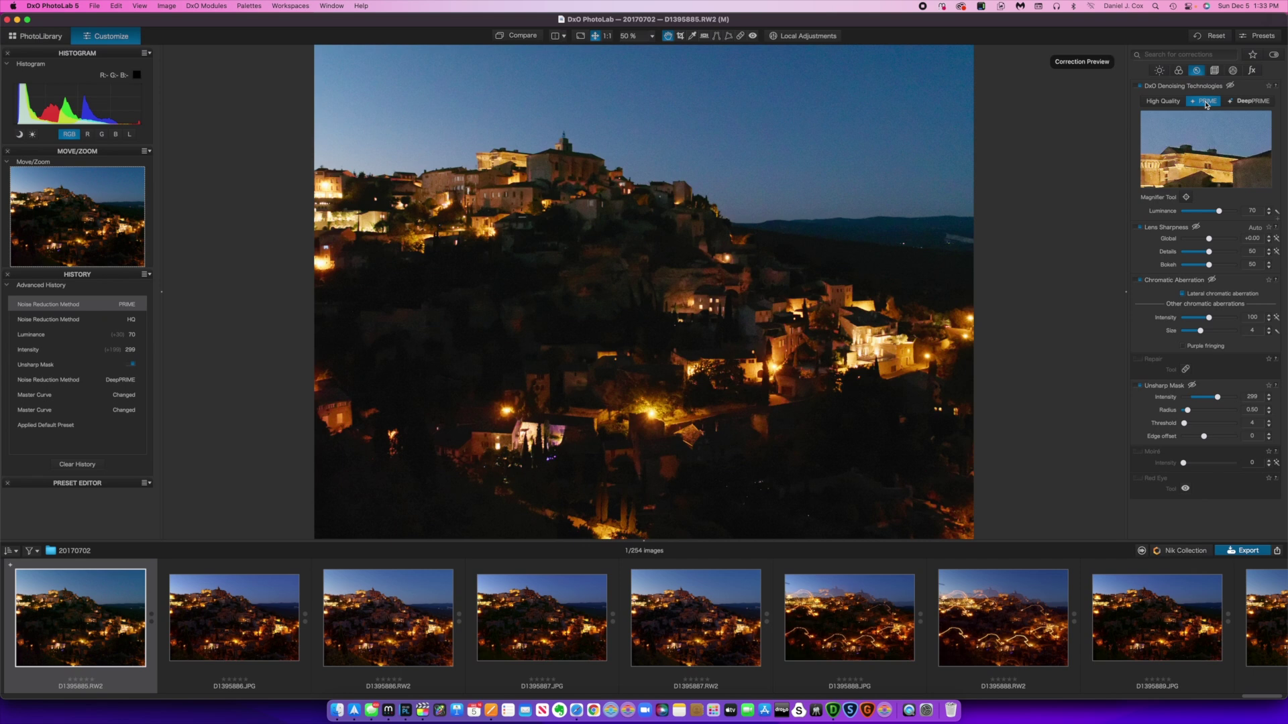
left_click(1254, 106)
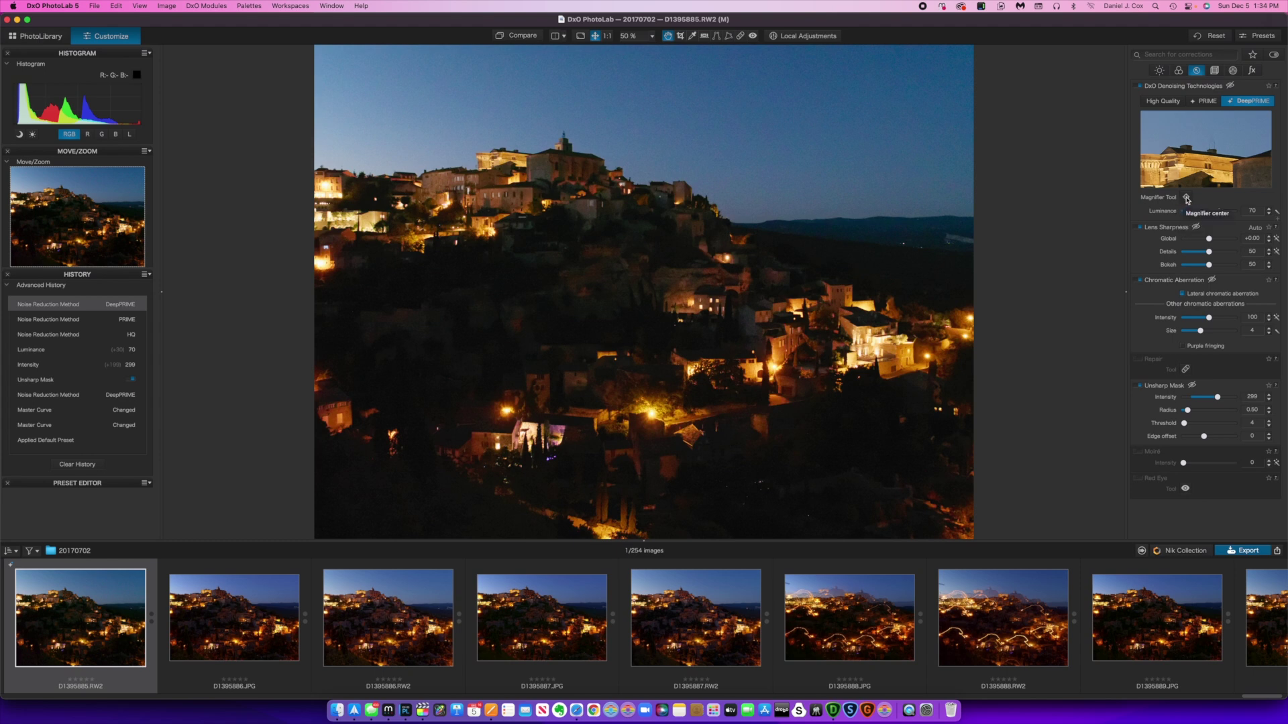
- Check the DeepPRIME magnifier preview on several village spots and the church tower
left_click(1186, 198)
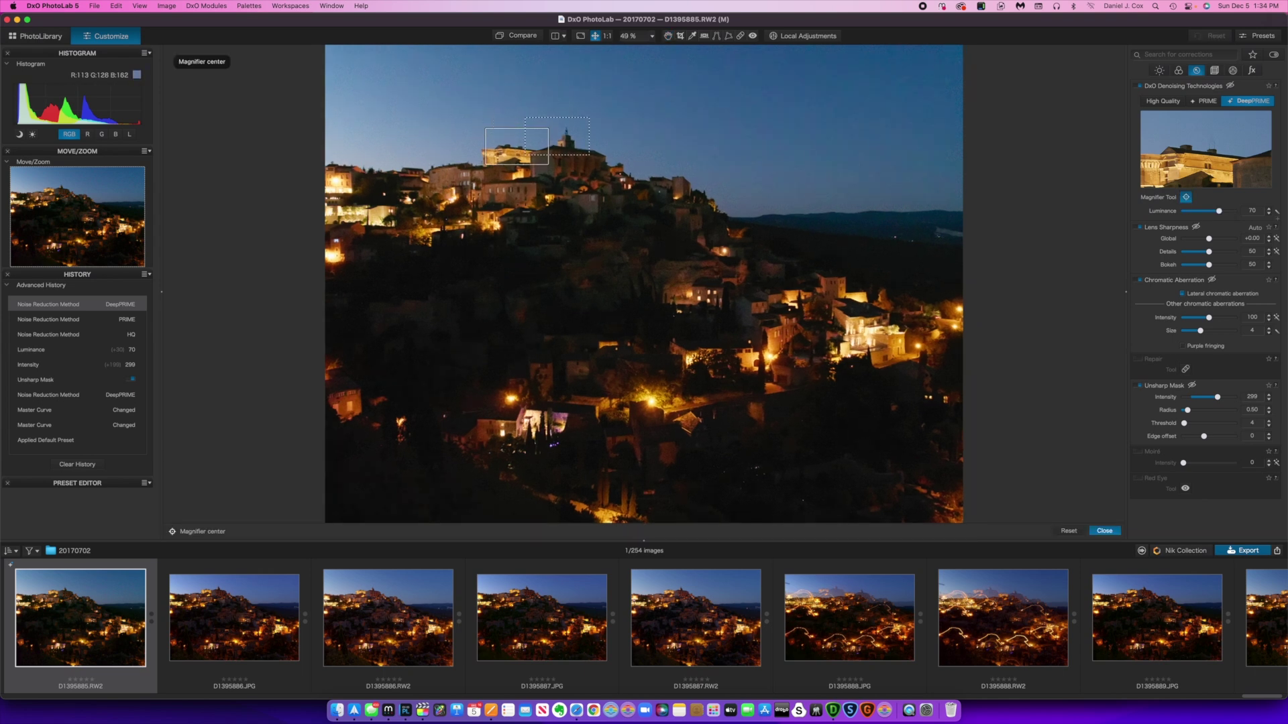
left_click(557, 136)
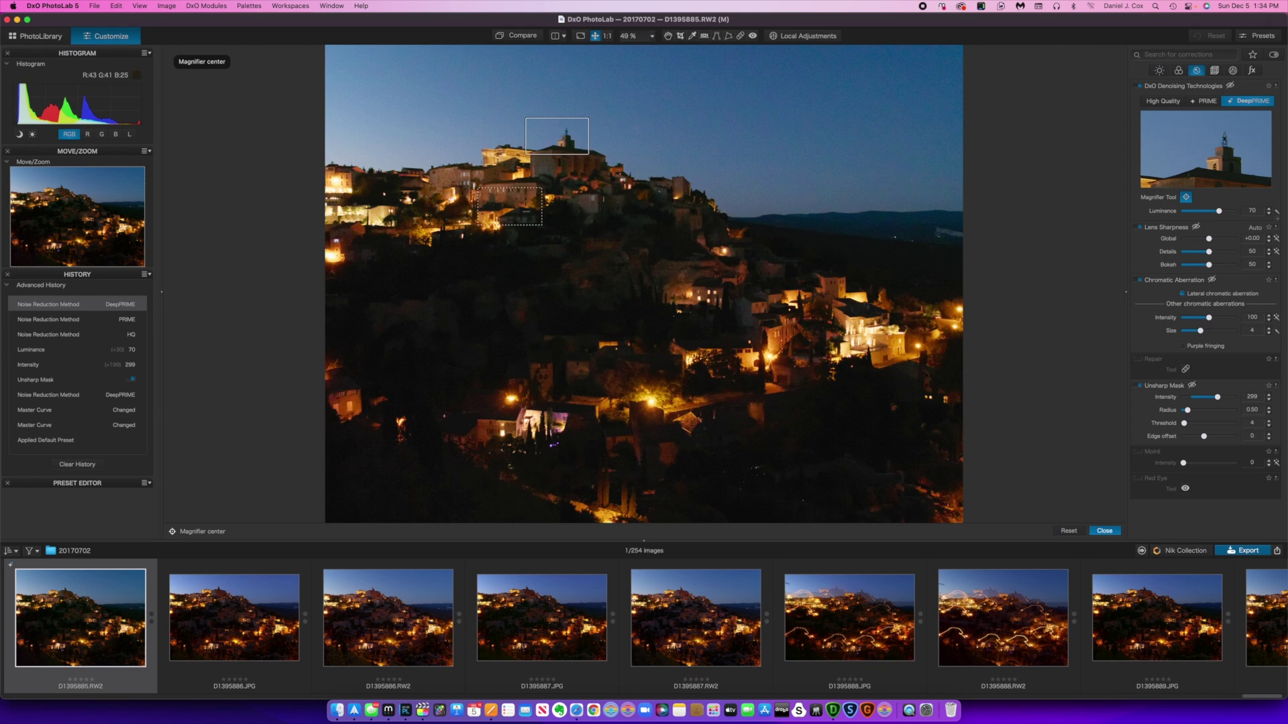
left_click(509, 206)
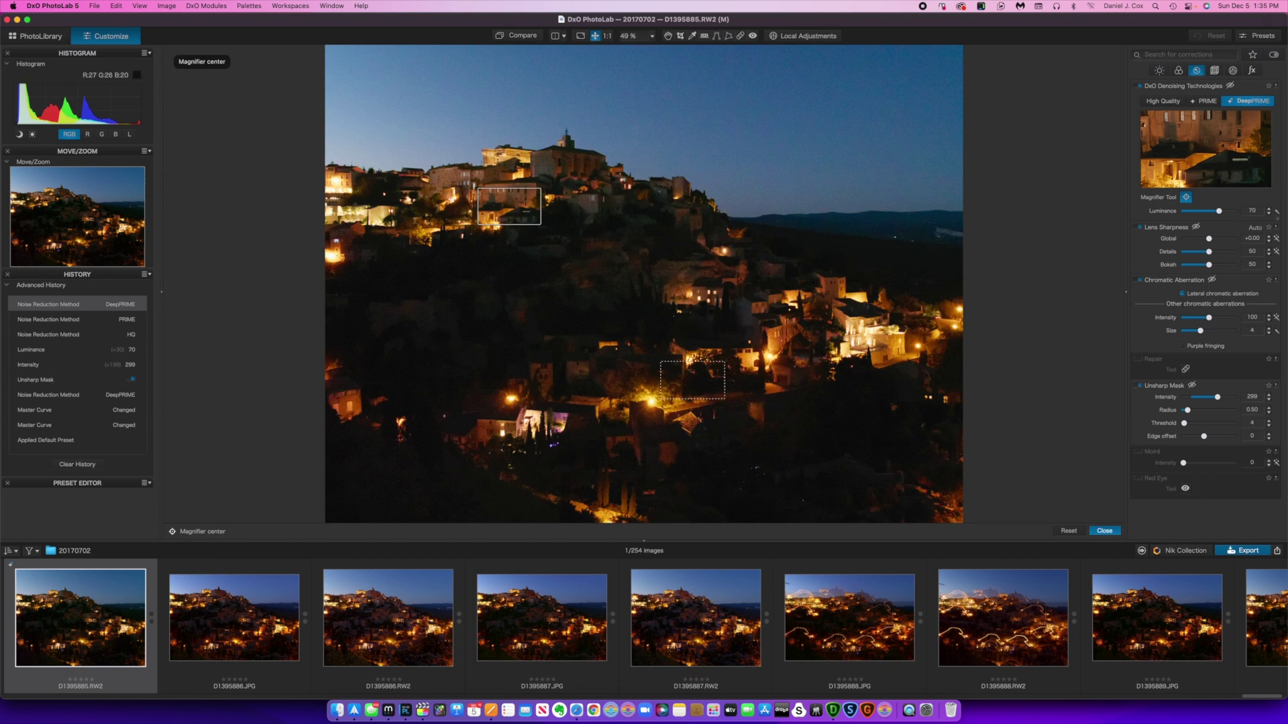
left_click(749, 351)
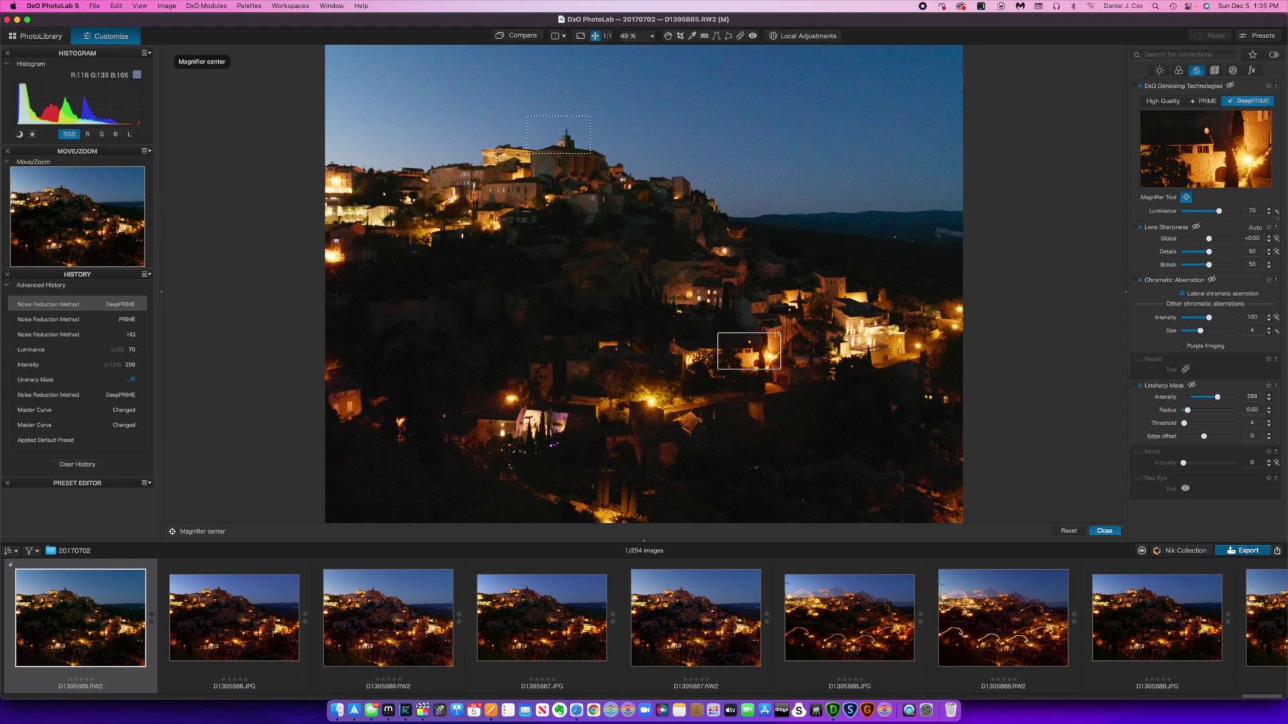
left_click(558, 135)
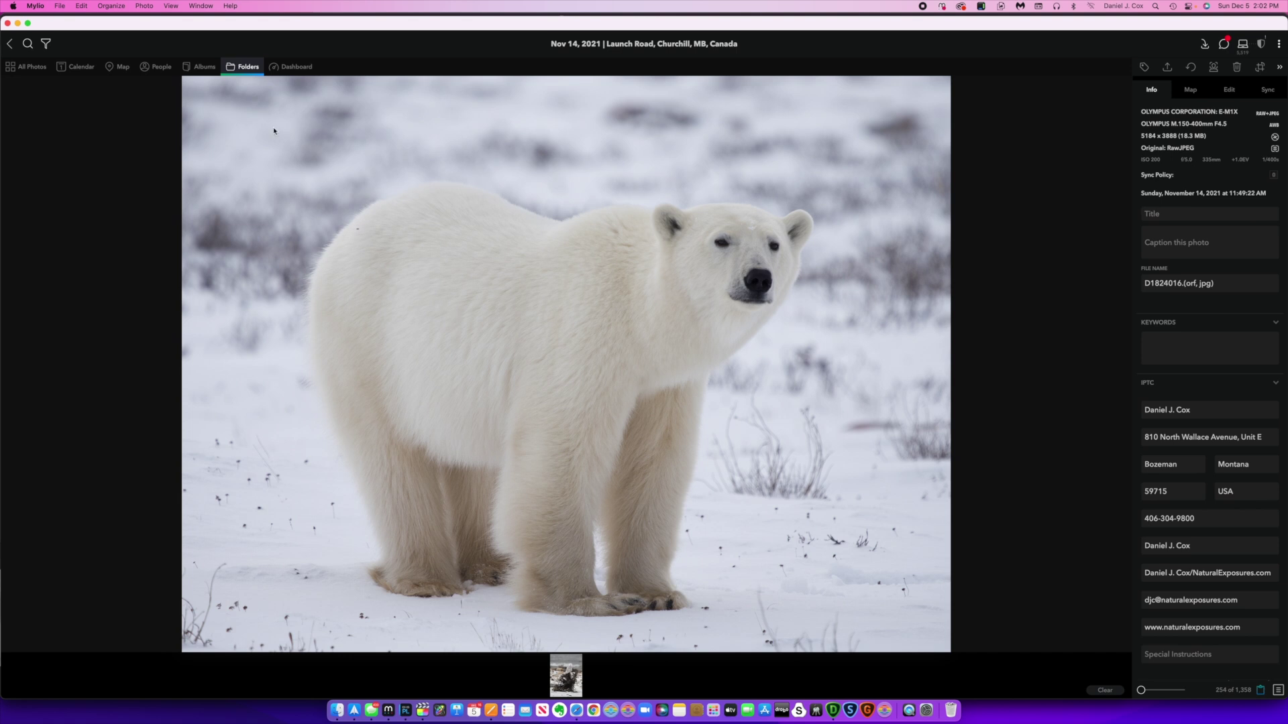
- Open the polar bear photo in DxO PhotoLab 5 (5.0.2) from Mylio
left_click(147, 6)
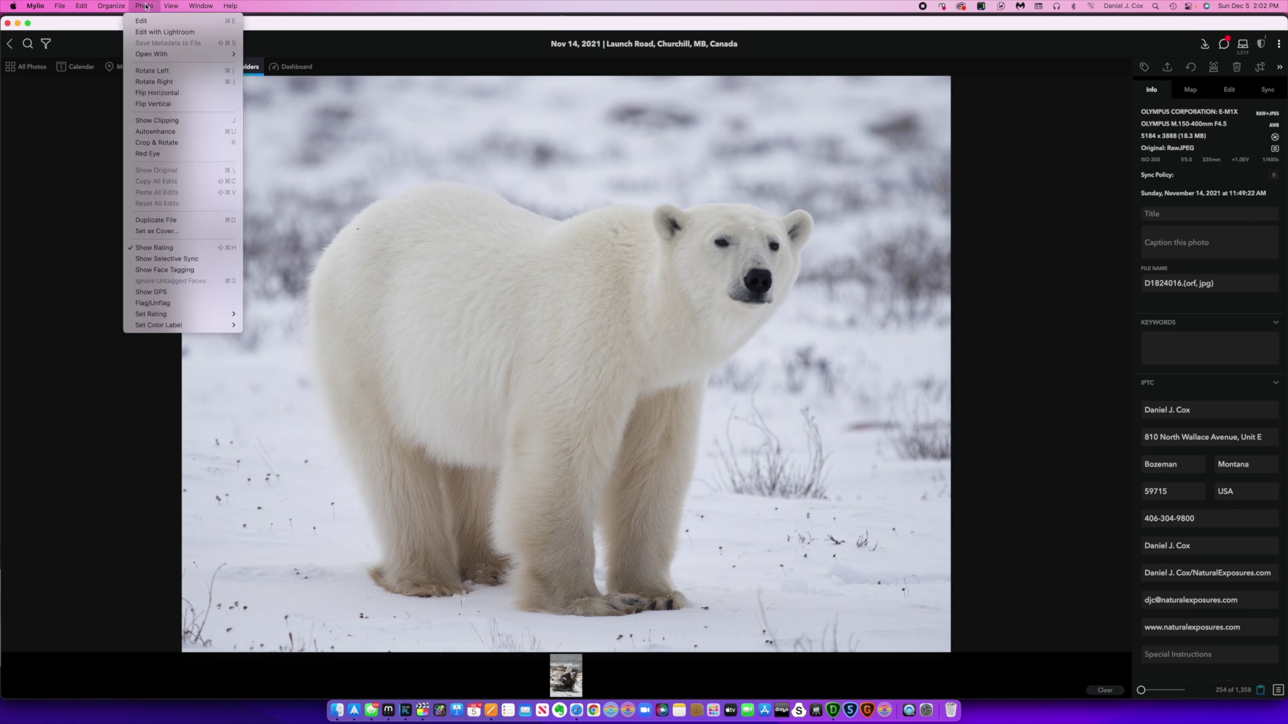
mouse_move(160, 54)
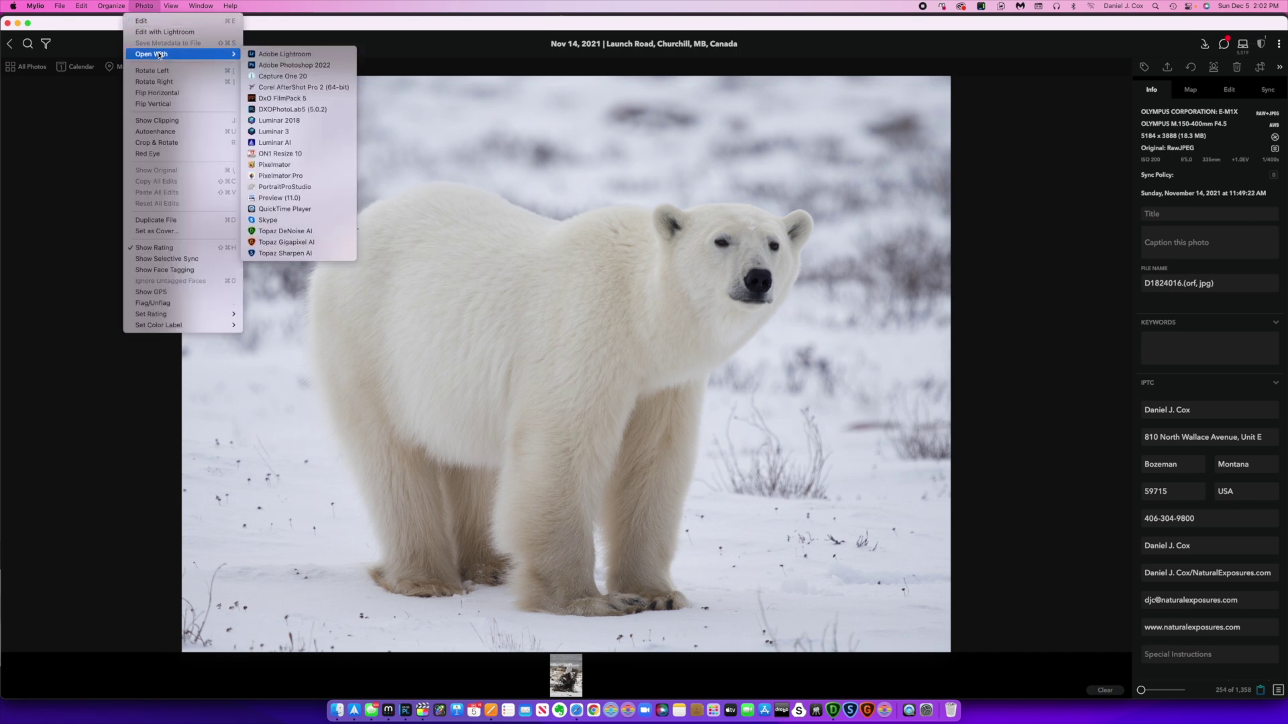
left_click(286, 110)
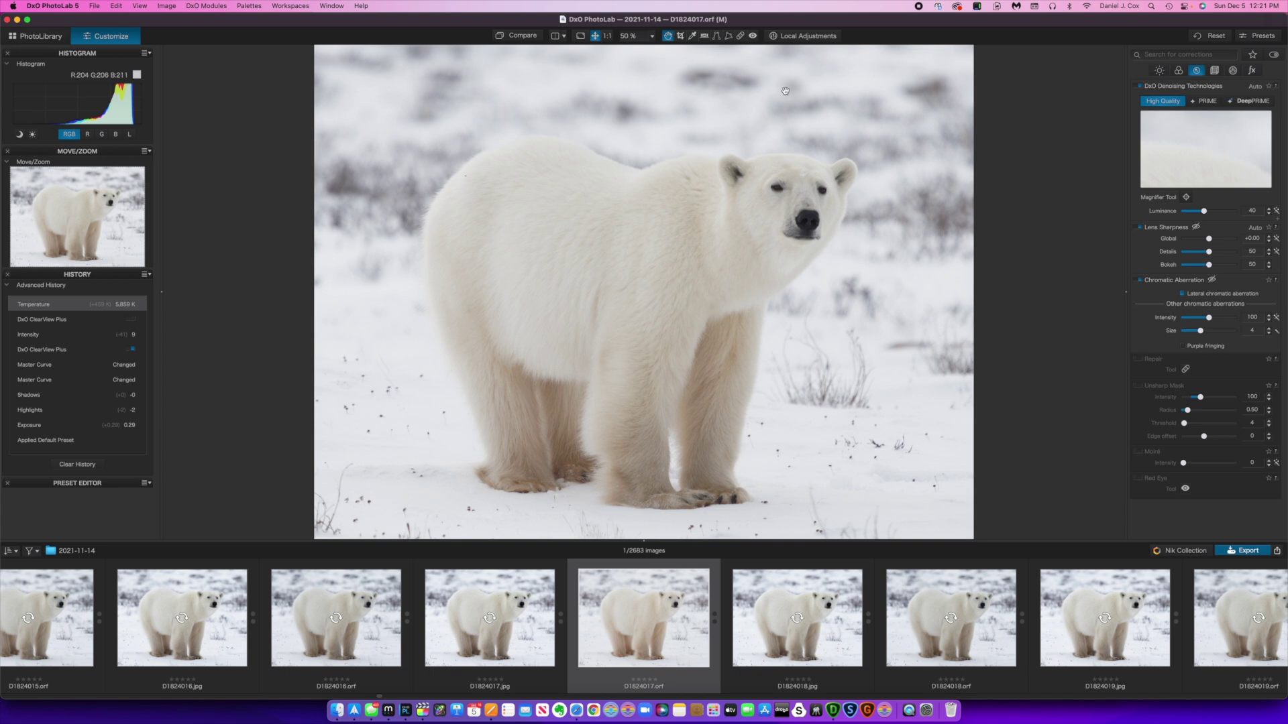
left_click(742, 37)
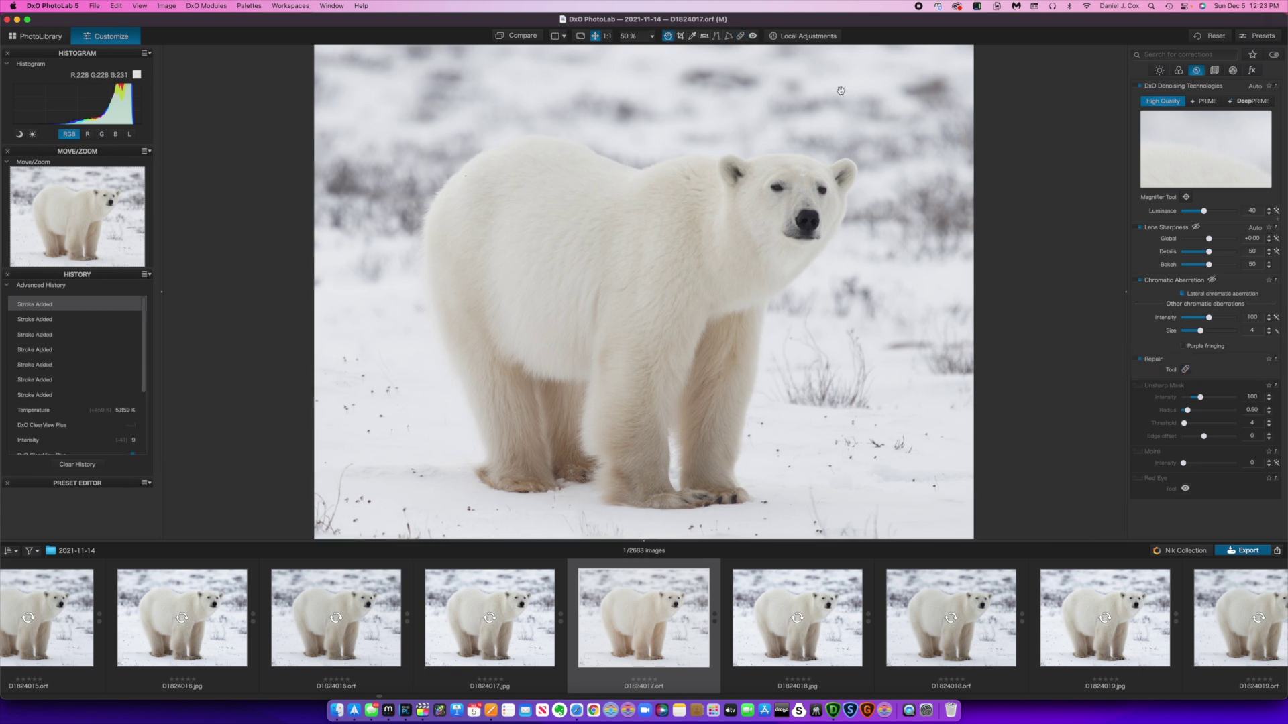
- Enter Local Adjustments mode on the retouched polar bear photo
left_click(802, 37)
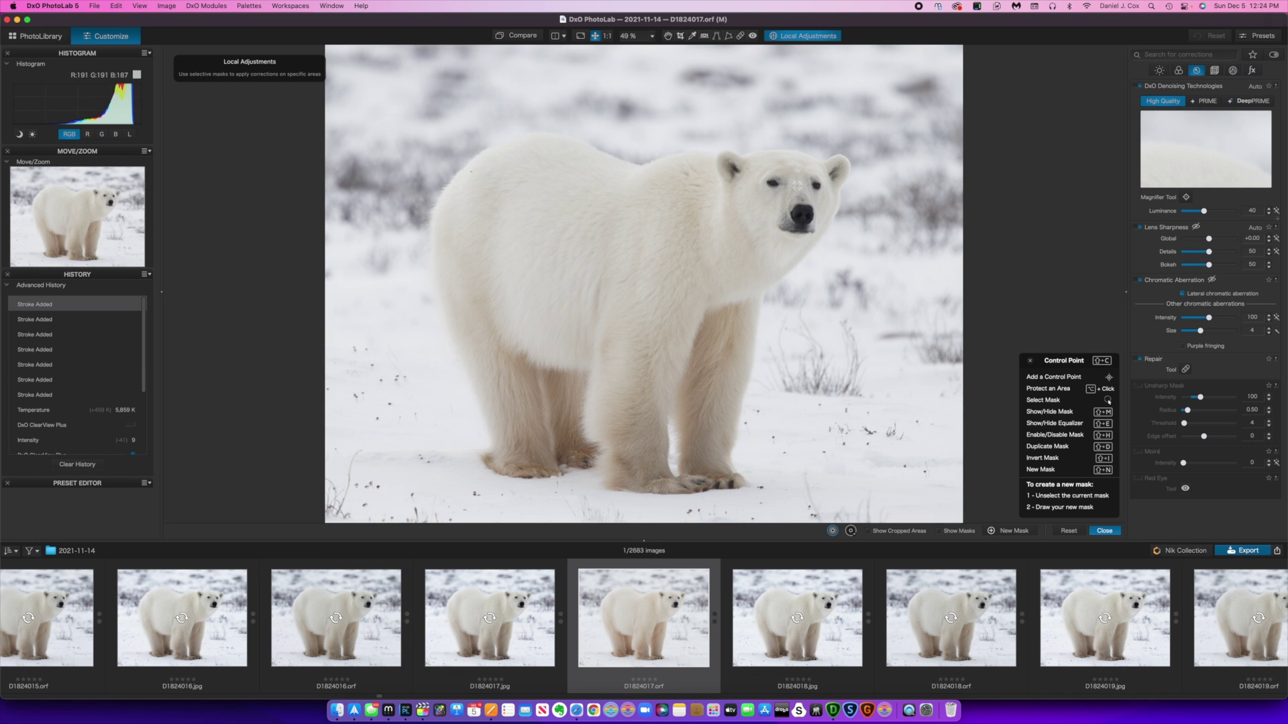
- Place a Control Point mask on the polar bear's nose and shrink its radius
left_click(797, 186)
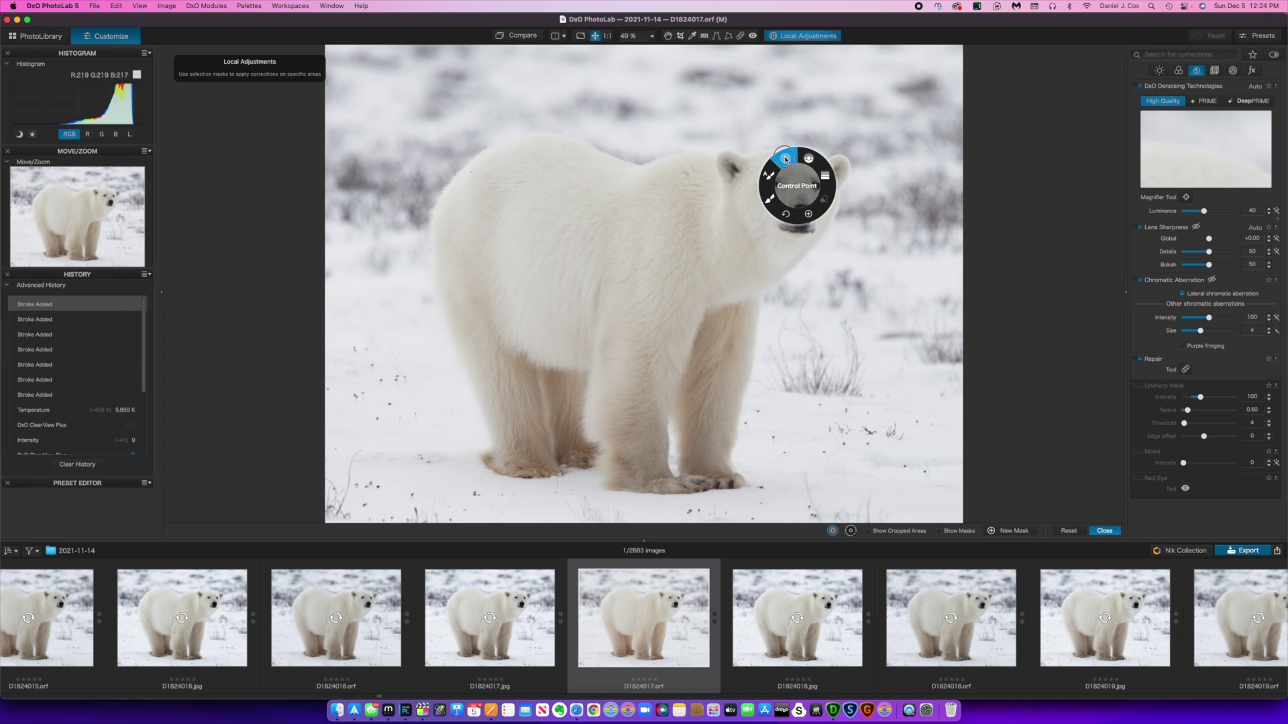
left_click(785, 159)
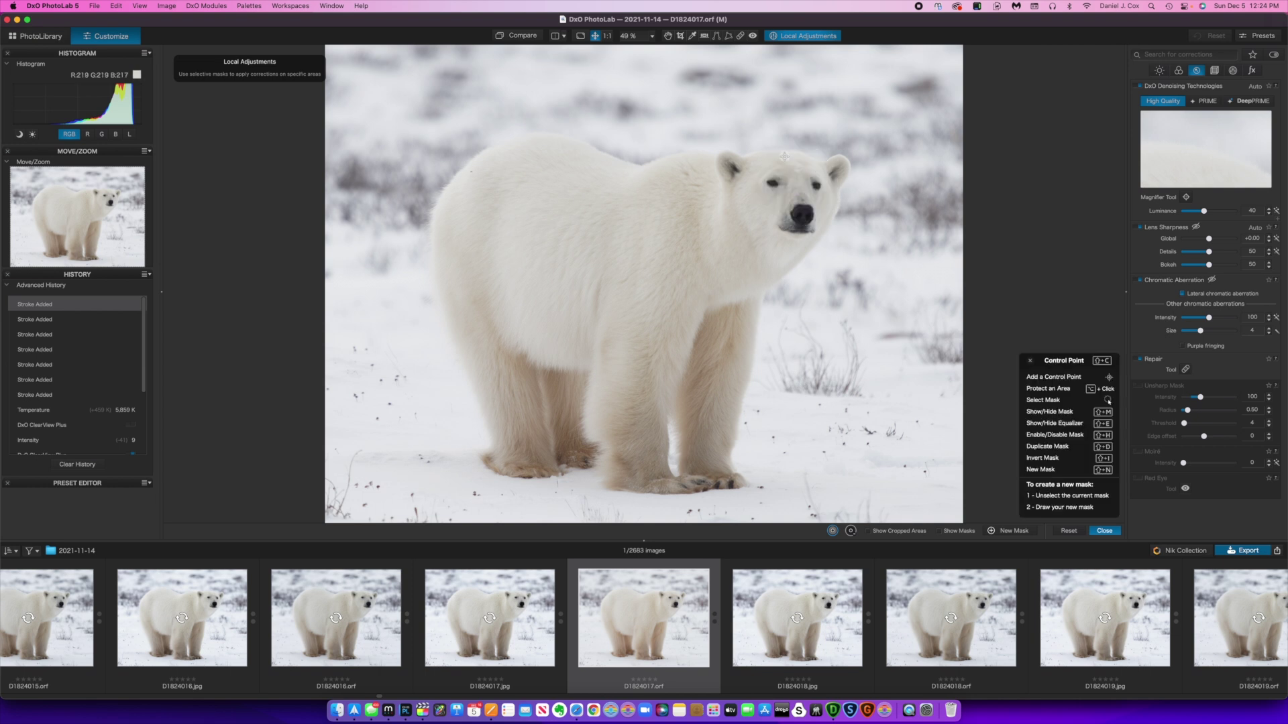
left_click(803, 213)
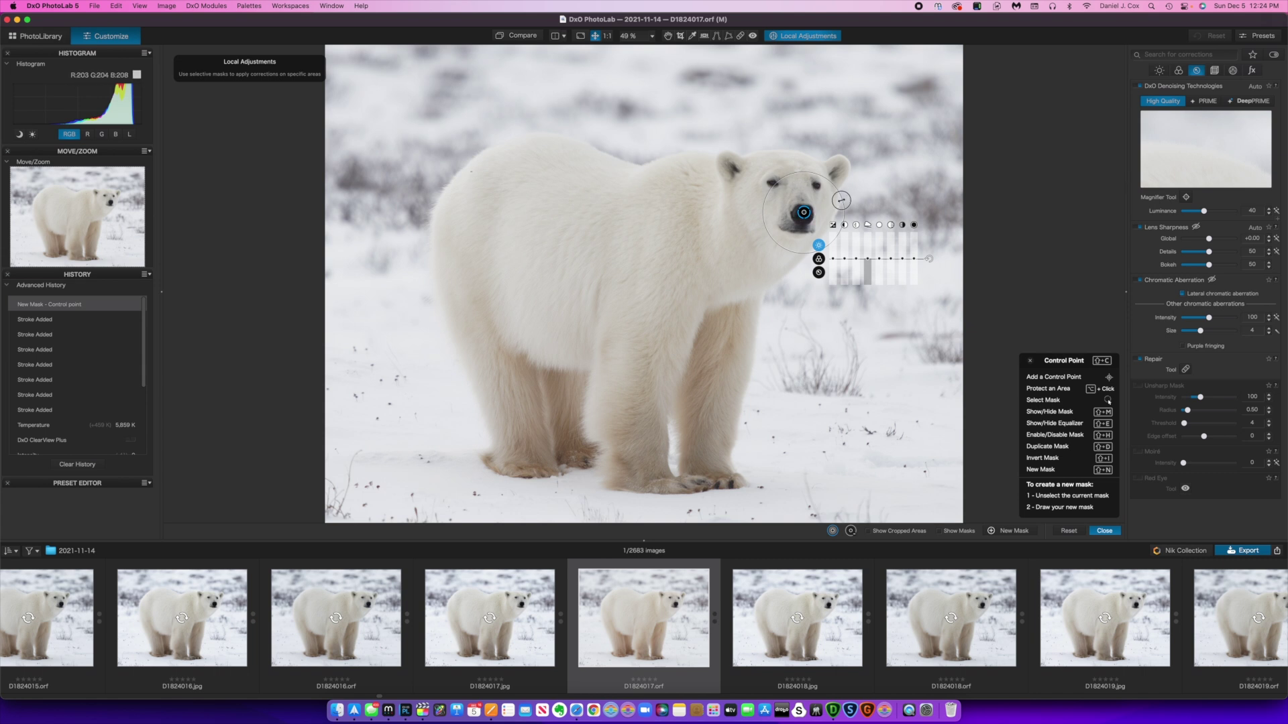
left_click_drag(842, 199, 803, 217)
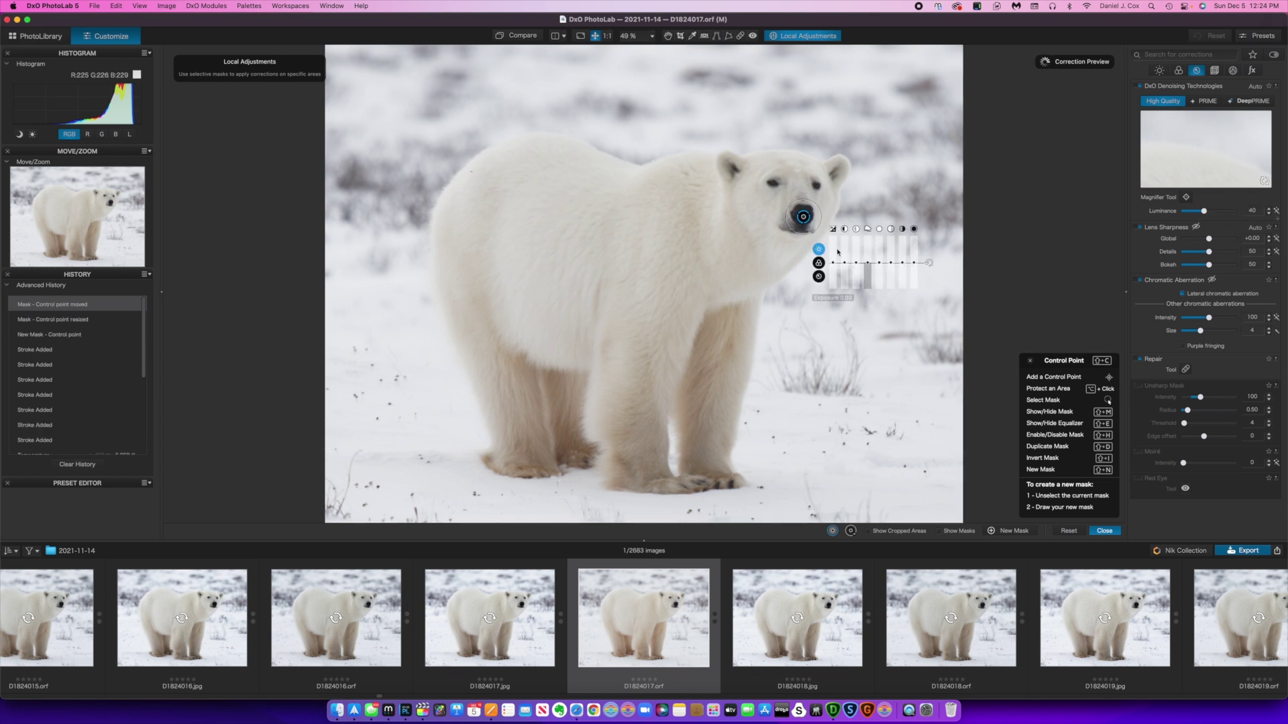
- Enlarge the nose control point over the bear's head, lower its exposure, and recentre it
mouse_move(833, 264)
left_mouse_down()
mouse_move(833, 282)
mouse_move(838, 245)
left_mouse_up()
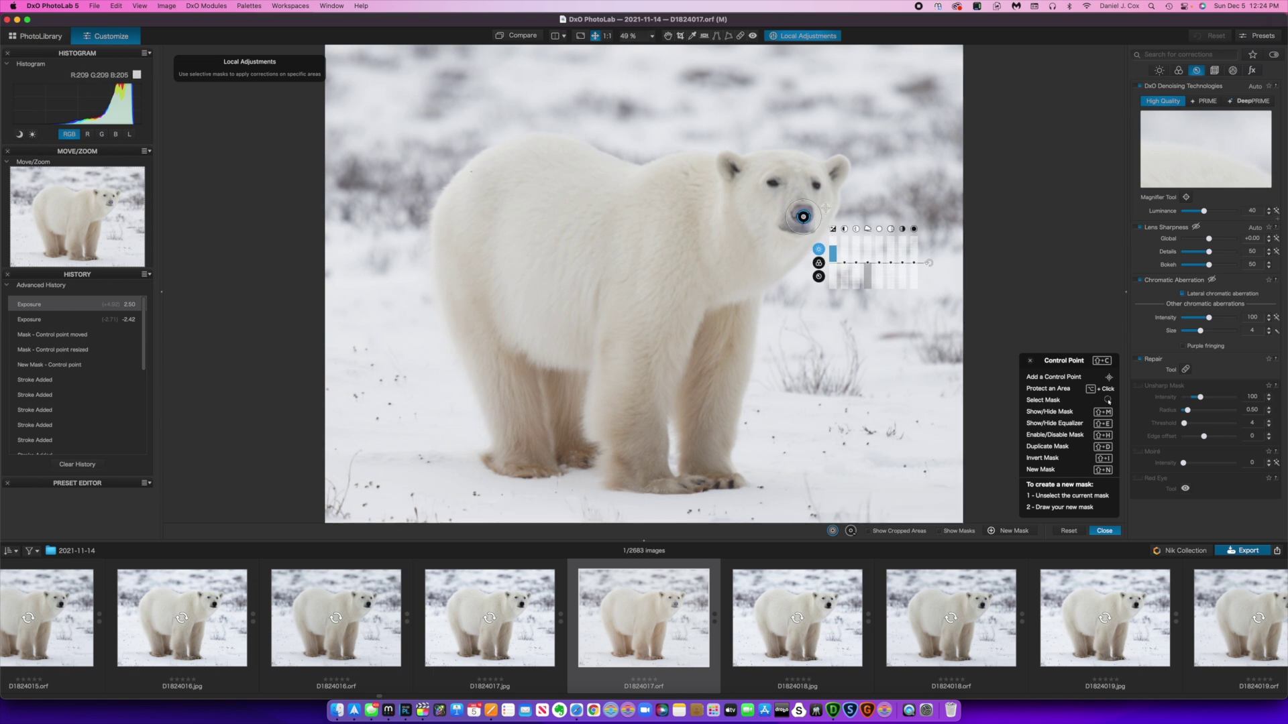
left_click_drag(816, 208, 834, 173)
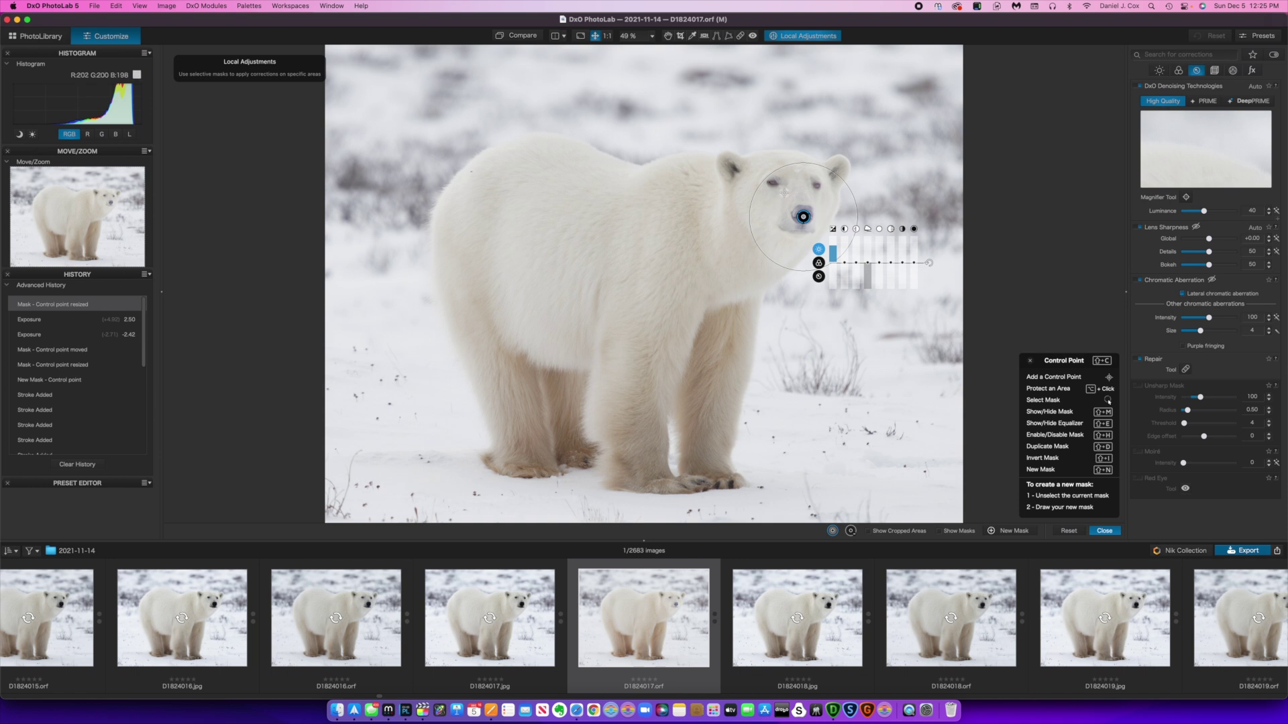
mouse_move(834, 250)
mouse_move(834, 250)
left_mouse_down()
mouse_move(831, 282)
mouse_move(833, 250)
mouse_move(834, 262)
left_mouse_up()
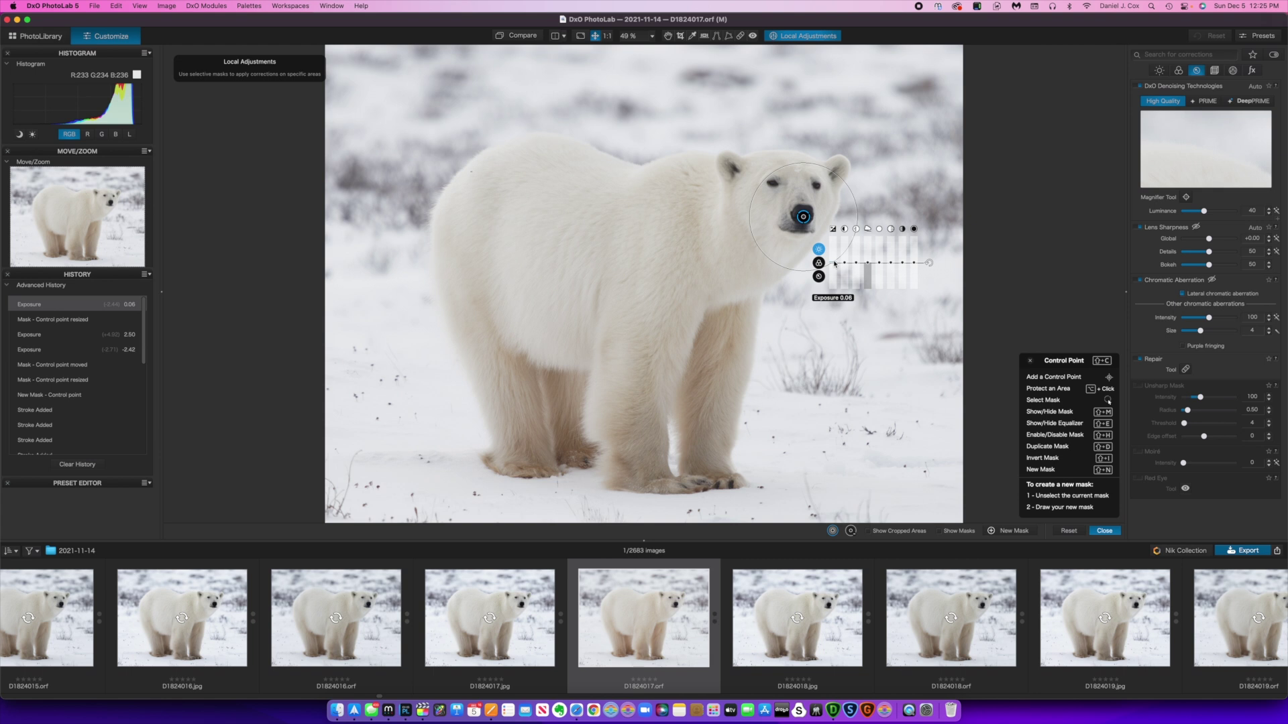
left_click_drag(803, 216, 802, 212)
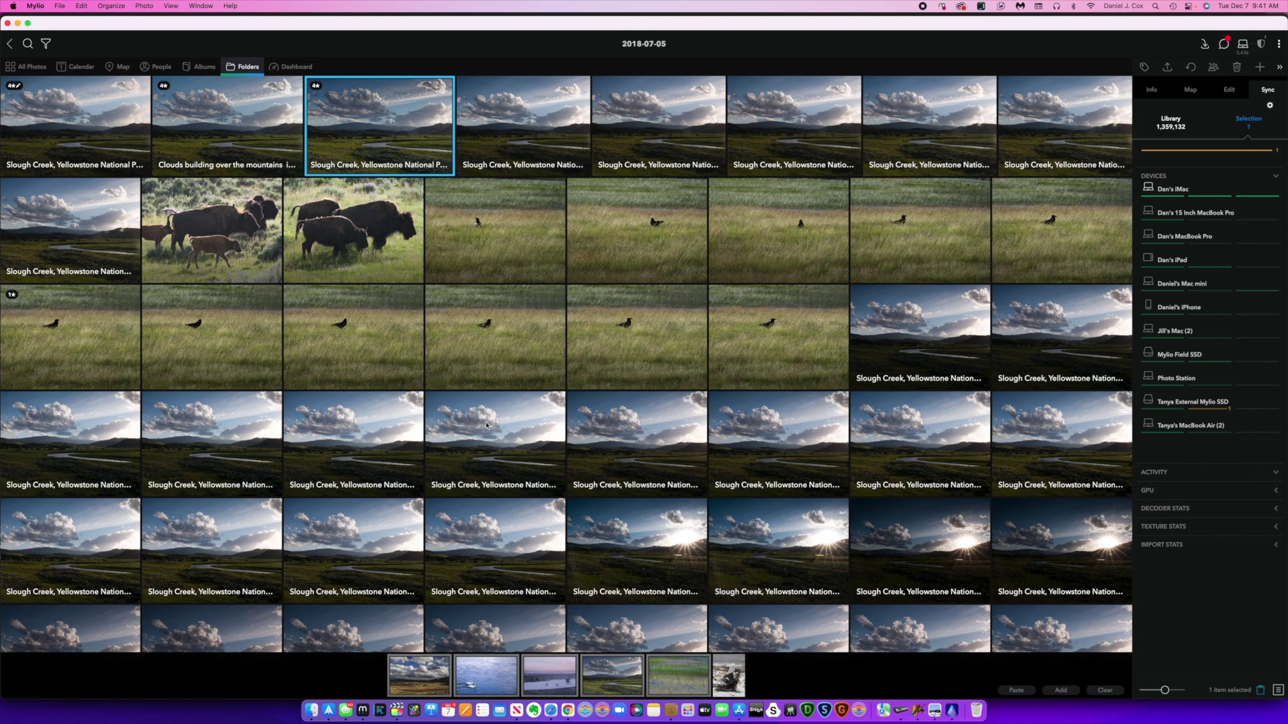
- Open the fifth Slough Creek landscape photo, D1503260.RW2, in Luminar AI
left_click(658, 135)
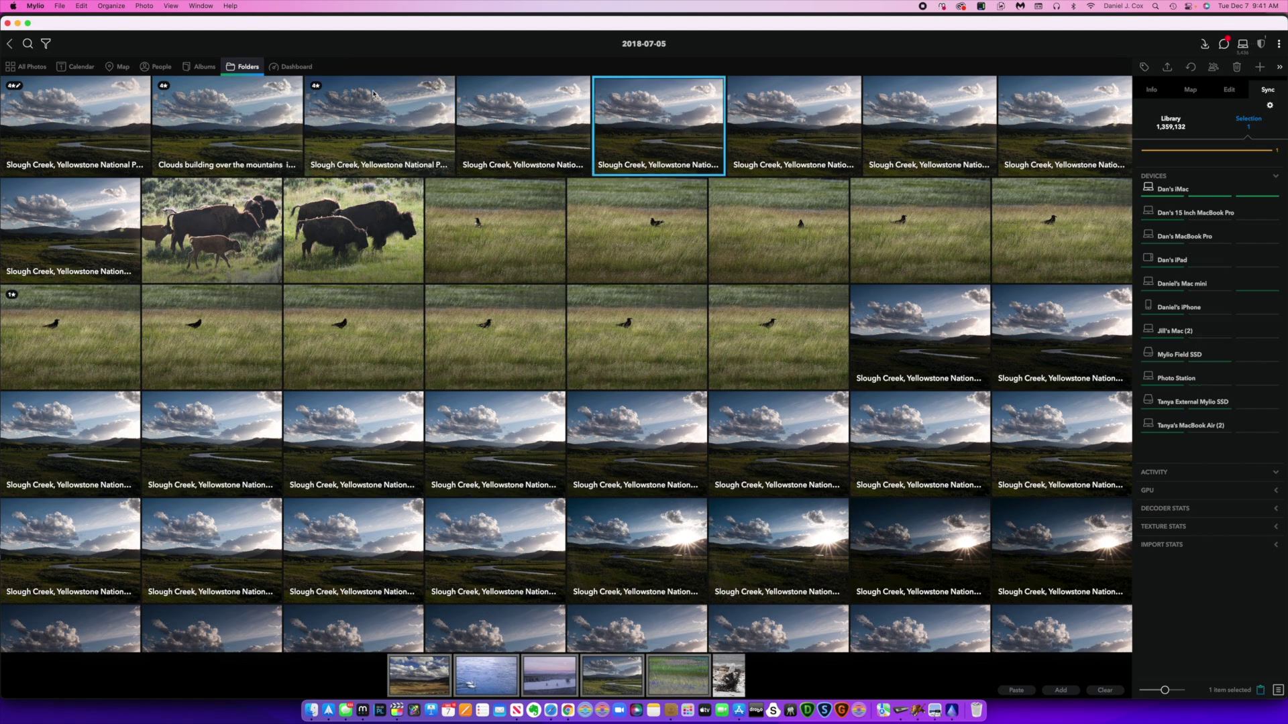
left_click(149, 8)
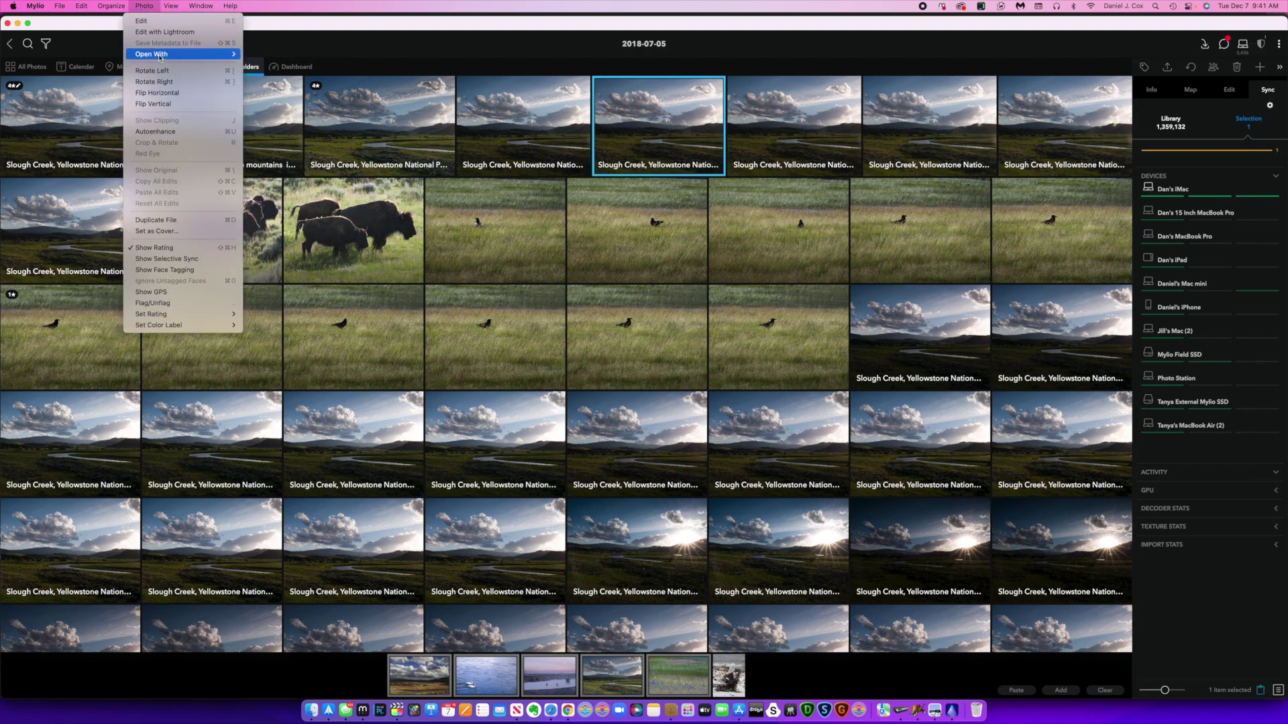
mouse_move(188, 54)
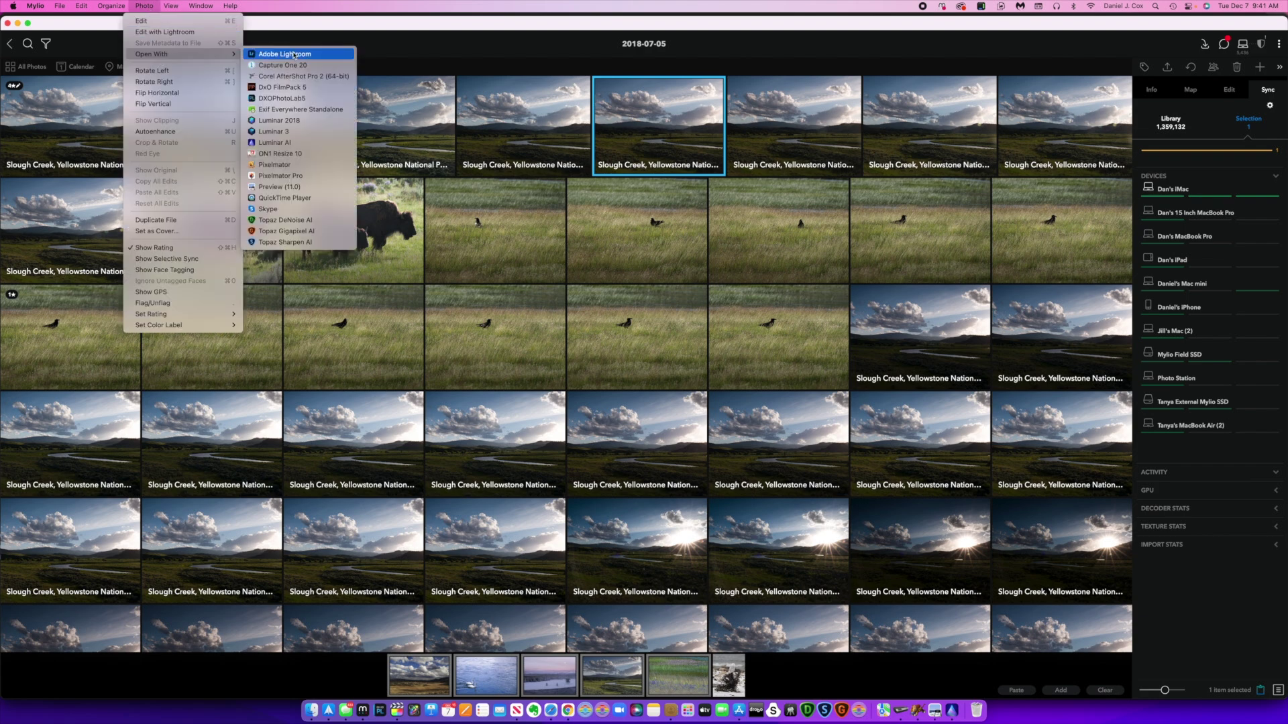
left_click(290, 142)
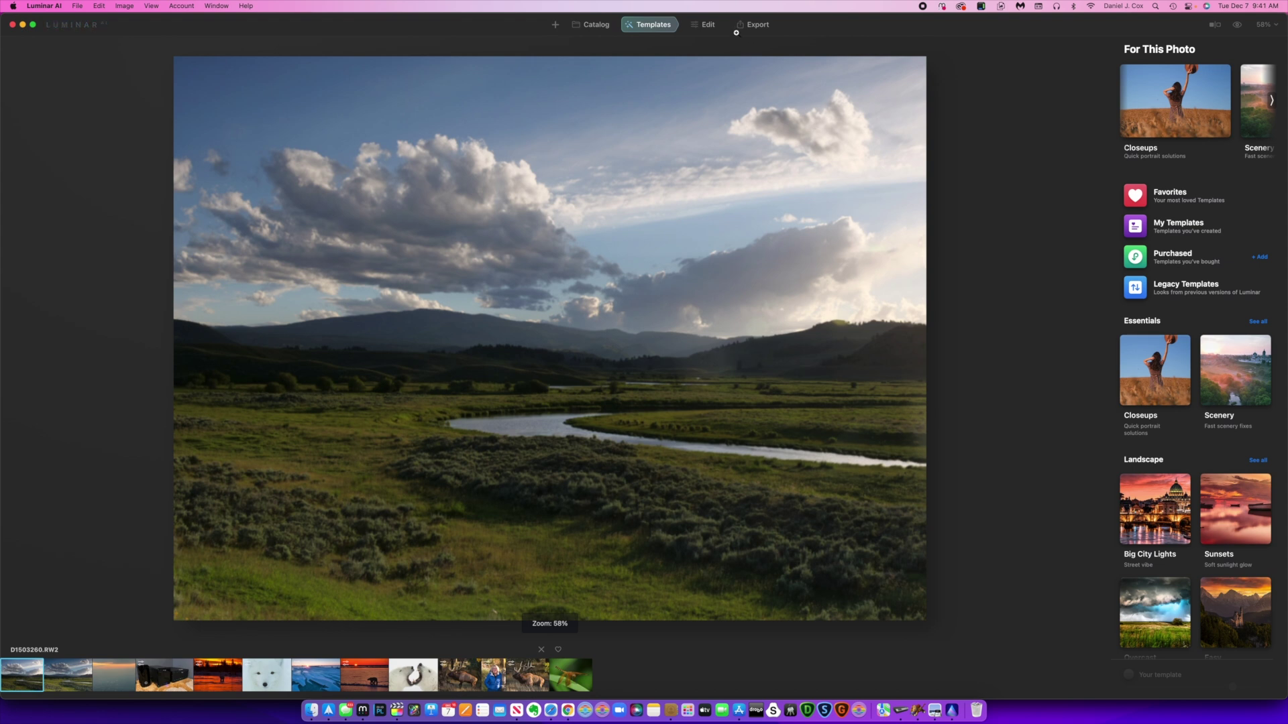
- Raise the Enhance Accent on the Slough Creek landscape to 38 in Luminar AI's Edit tools
left_click(711, 27)
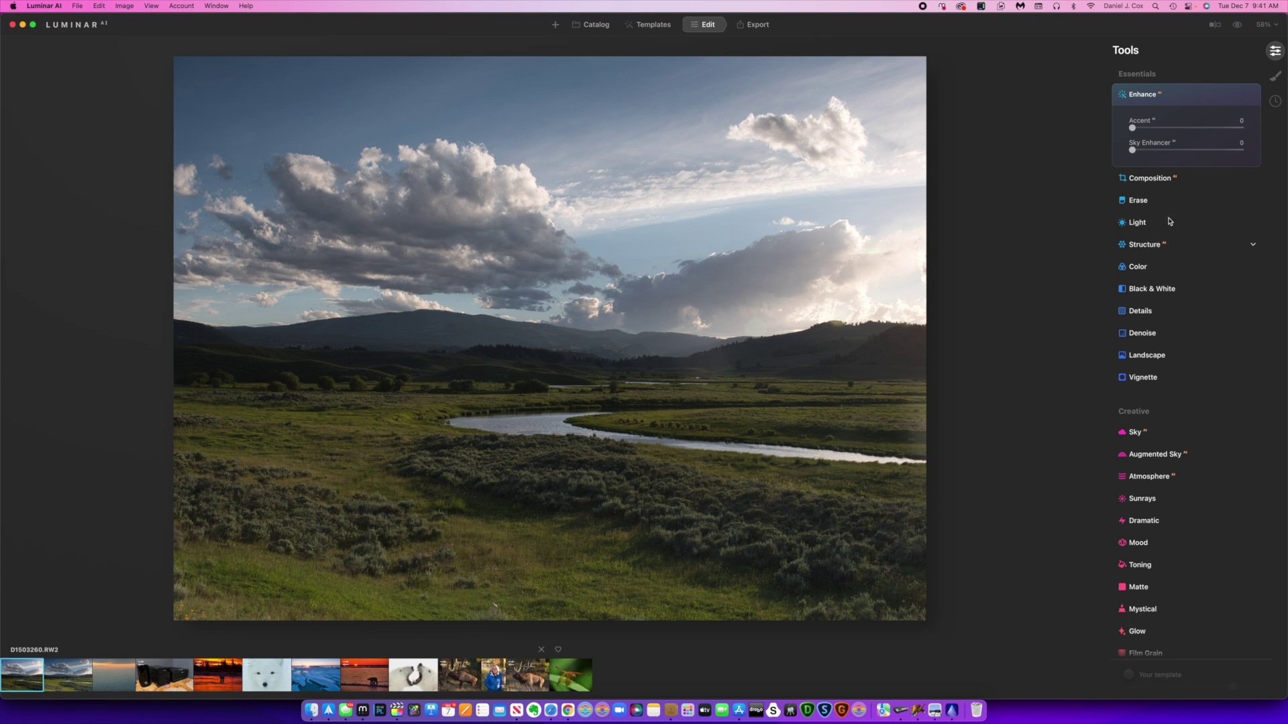
left_click_drag(1133, 128, 1181, 144)
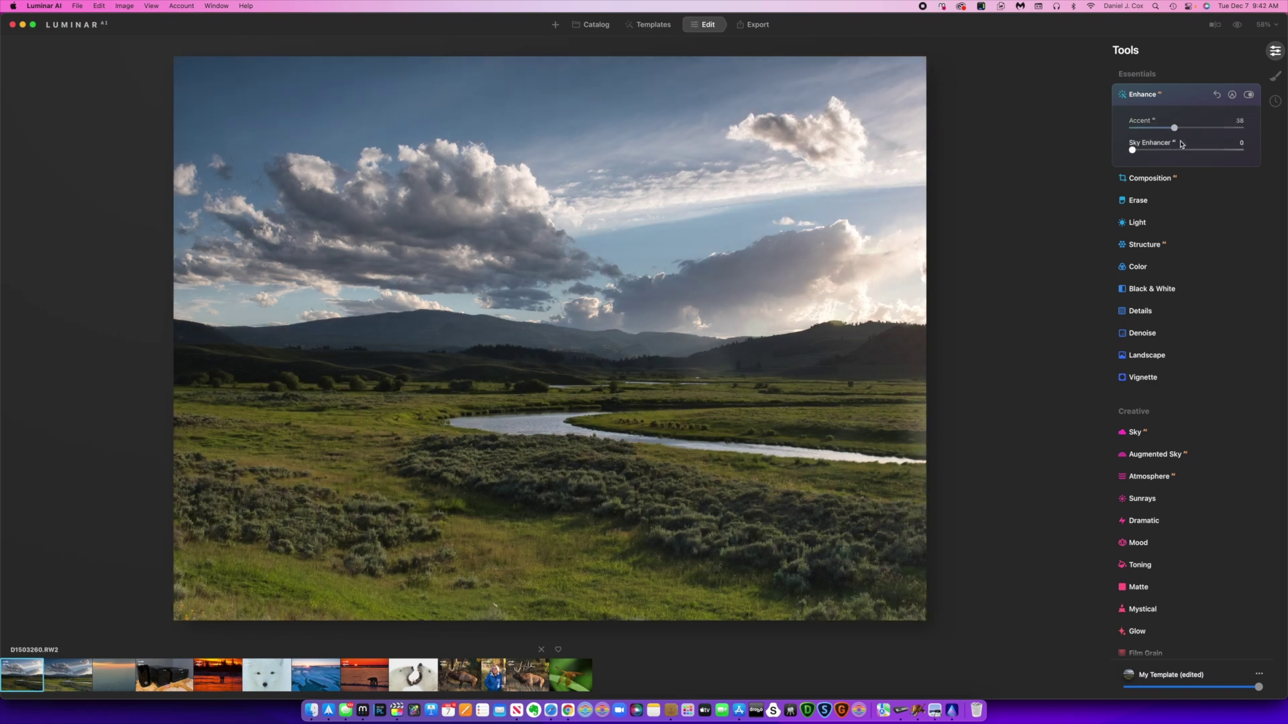